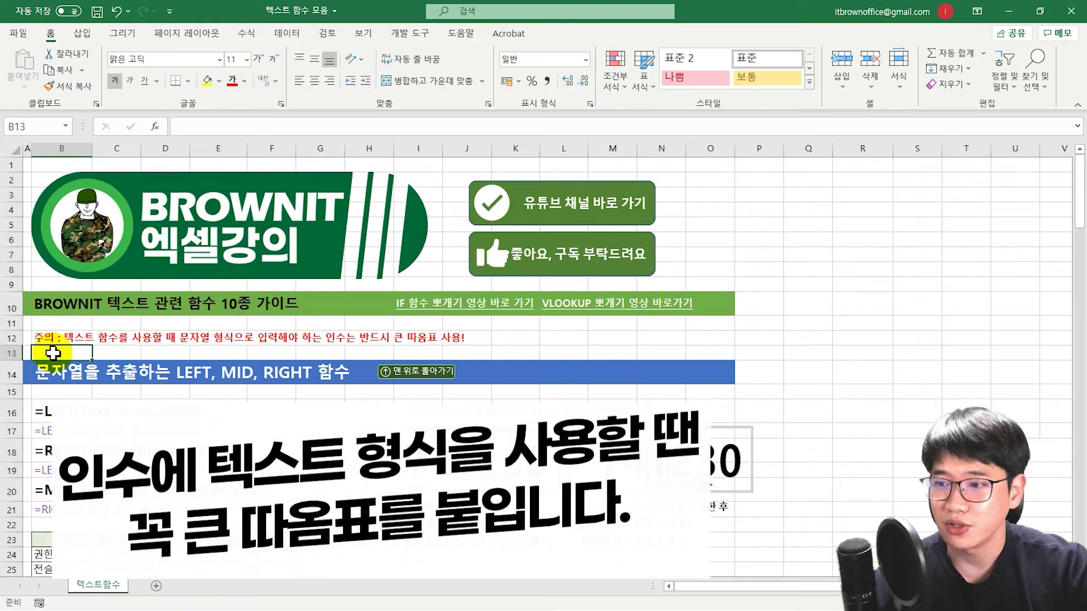
Review the LEFT, RIGHT and MID syntax notes and the birth-date column of the practice table
click(73, 358)
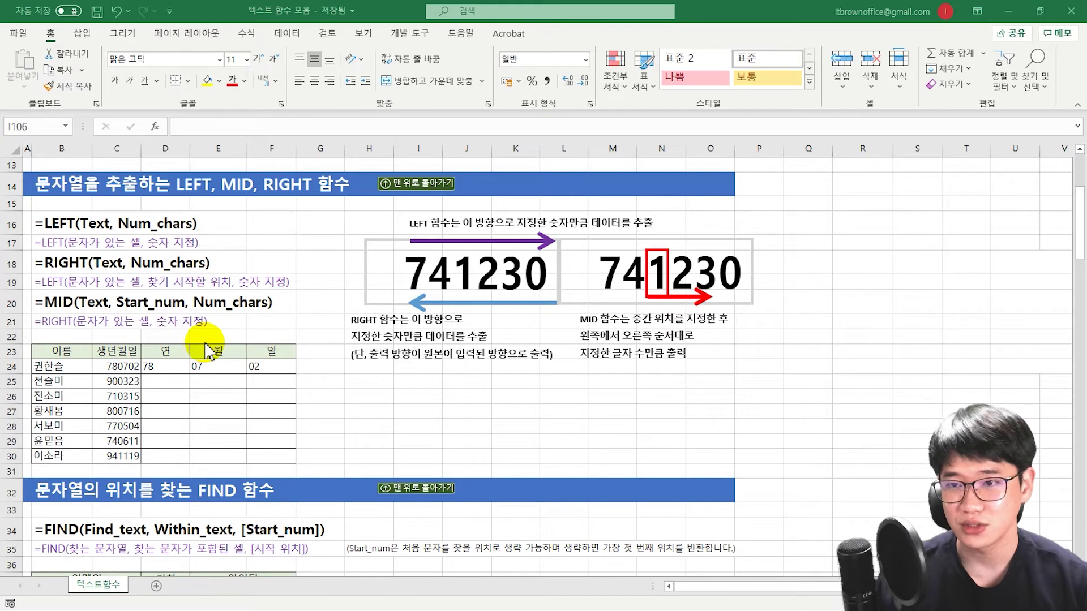
click(279, 243)
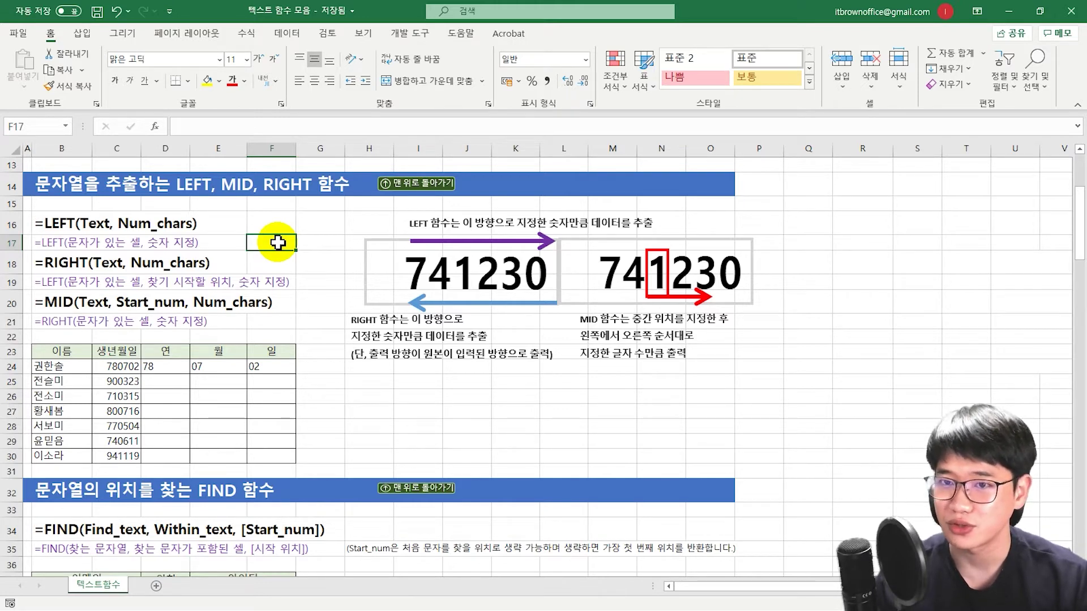
click(311, 284)
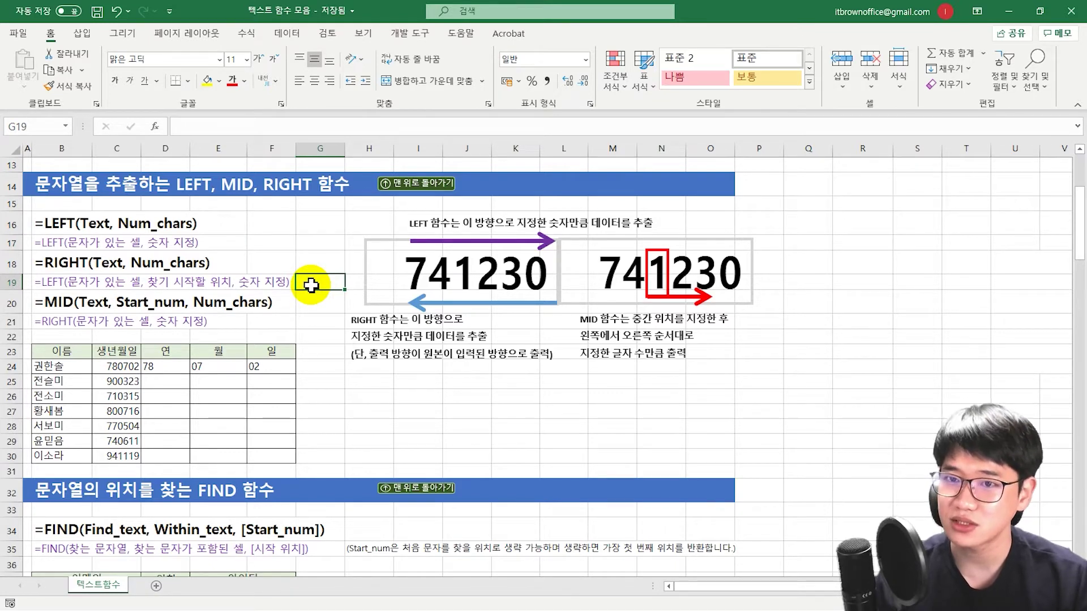
click(304, 302)
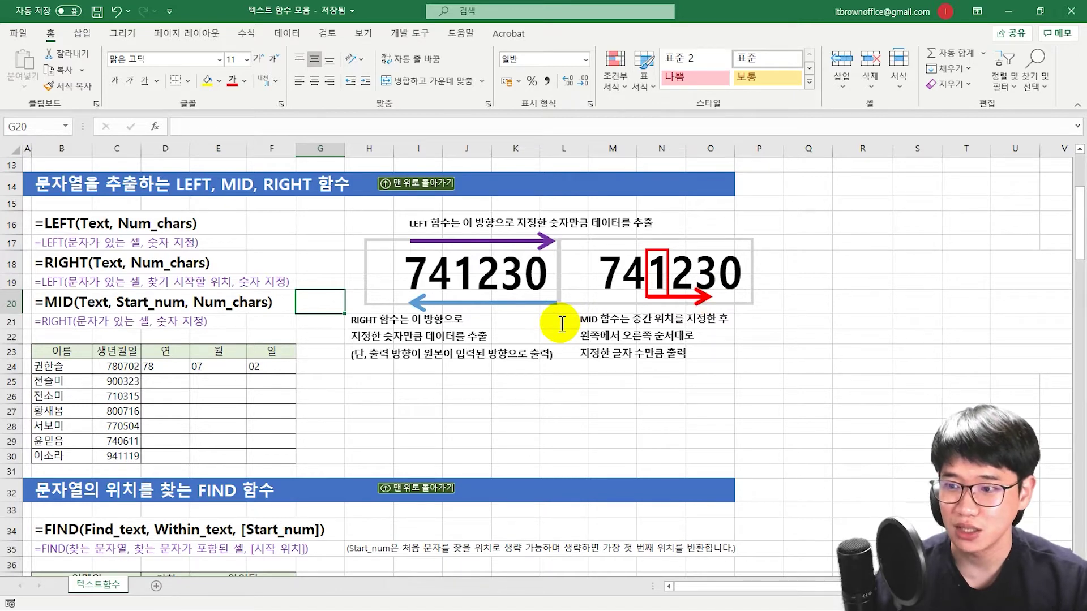
drag(131, 369, 127, 456)
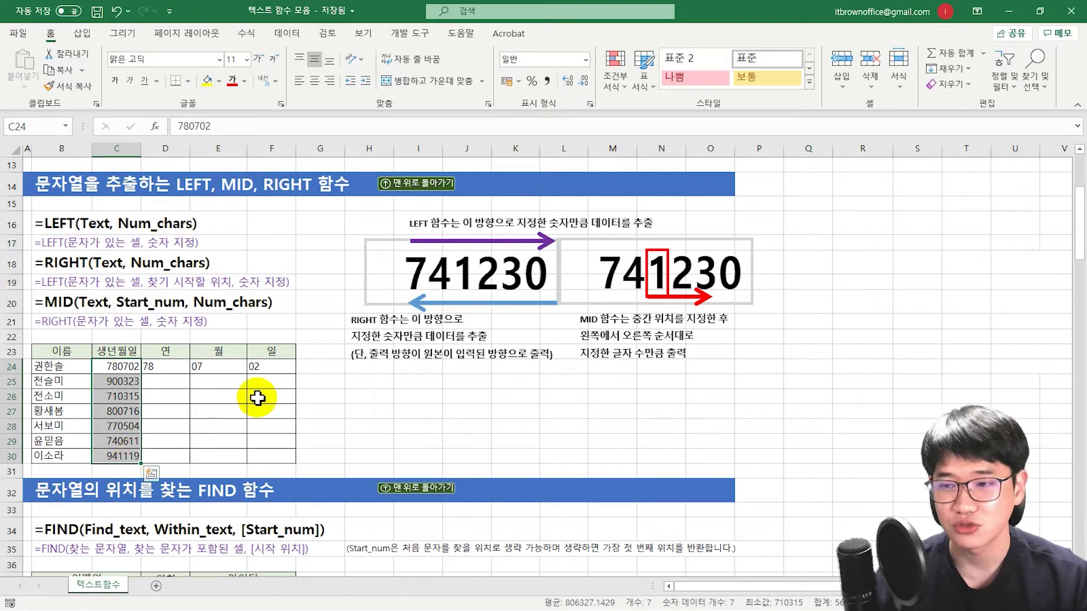
Examine the LEFT, MID and RIGHT formulas that extract year, month and day in D24, E24 and F24
click(165, 367)
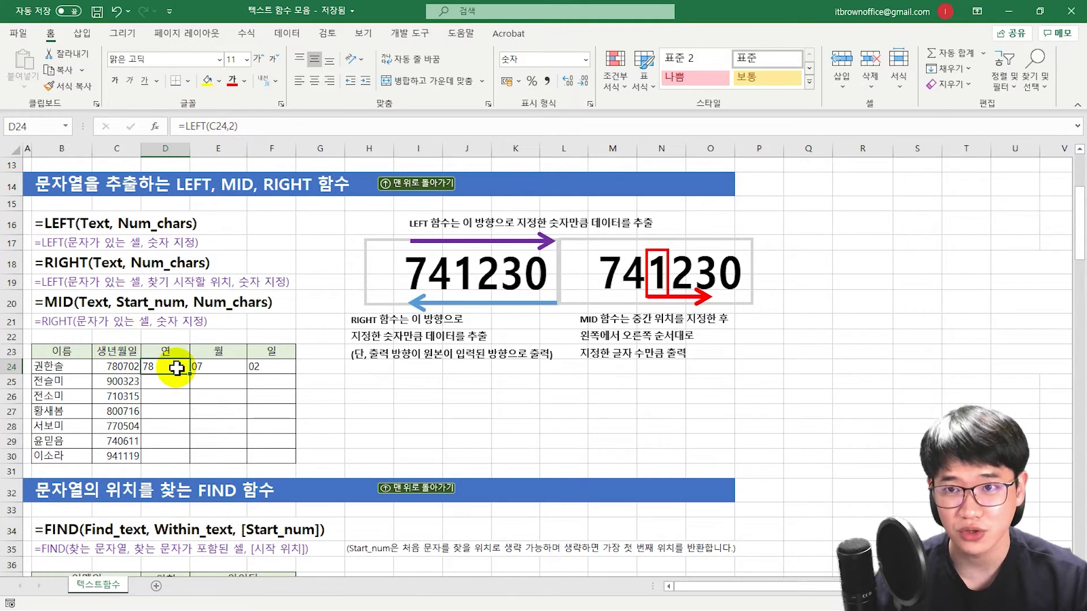
click(214, 371)
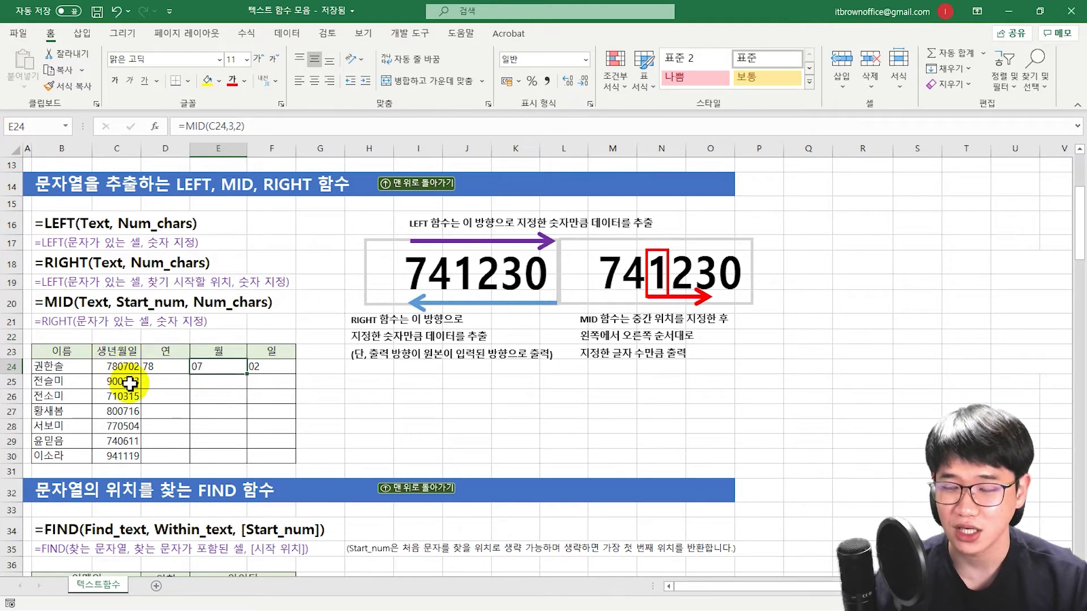
click(228, 129)
click(228, 125)
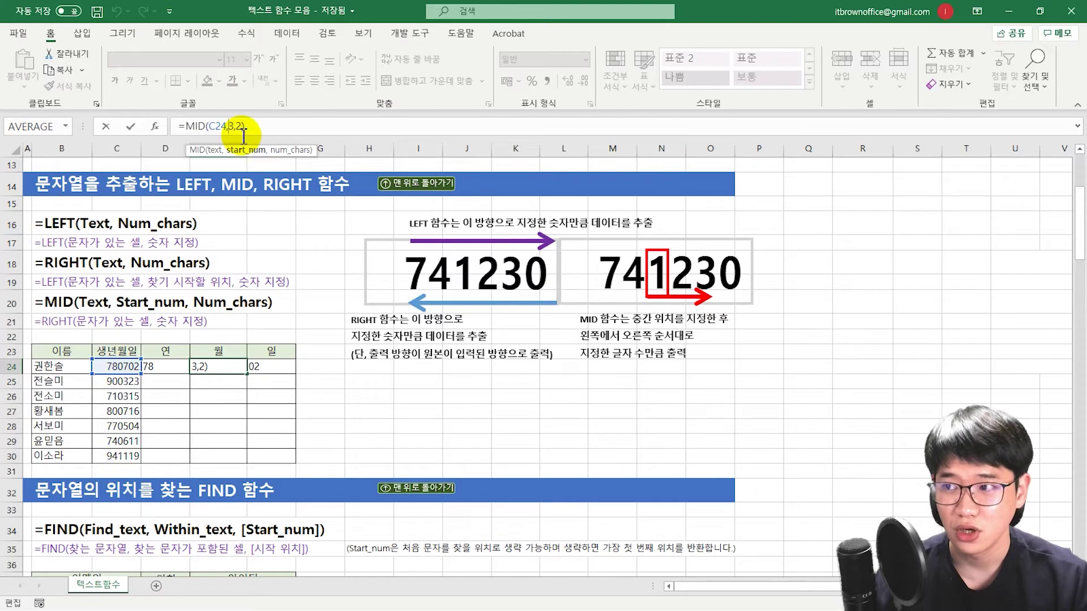
key(Return)
click(221, 370)
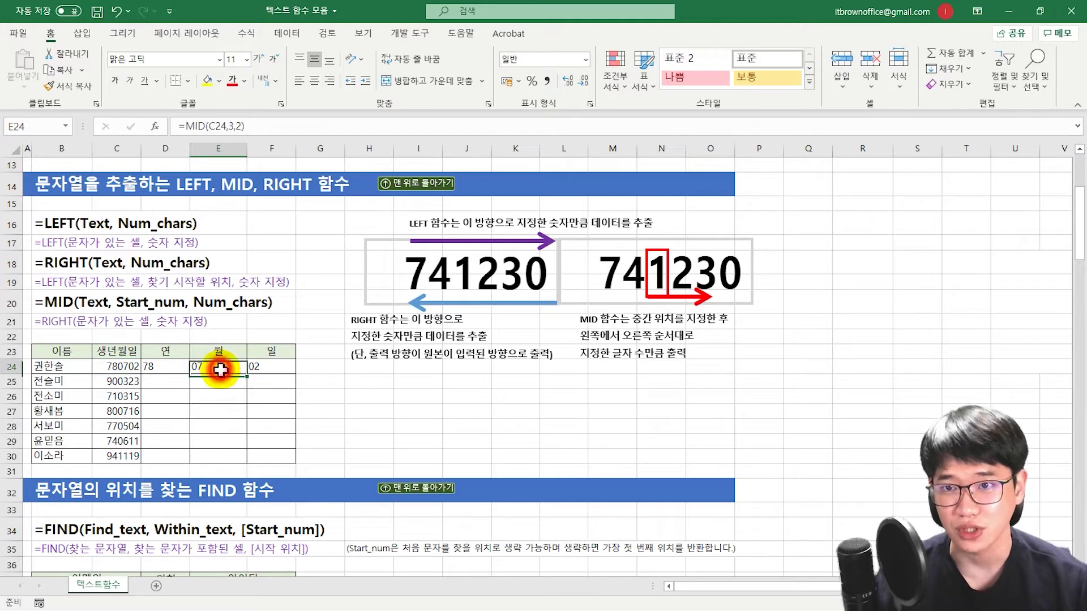
click(266, 367)
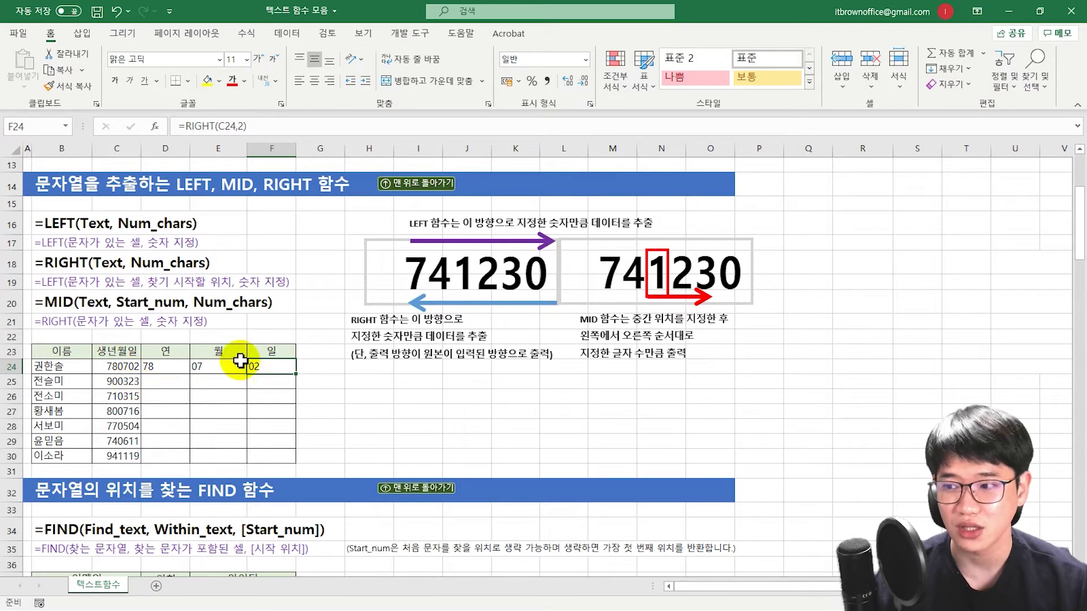
click(237, 127)
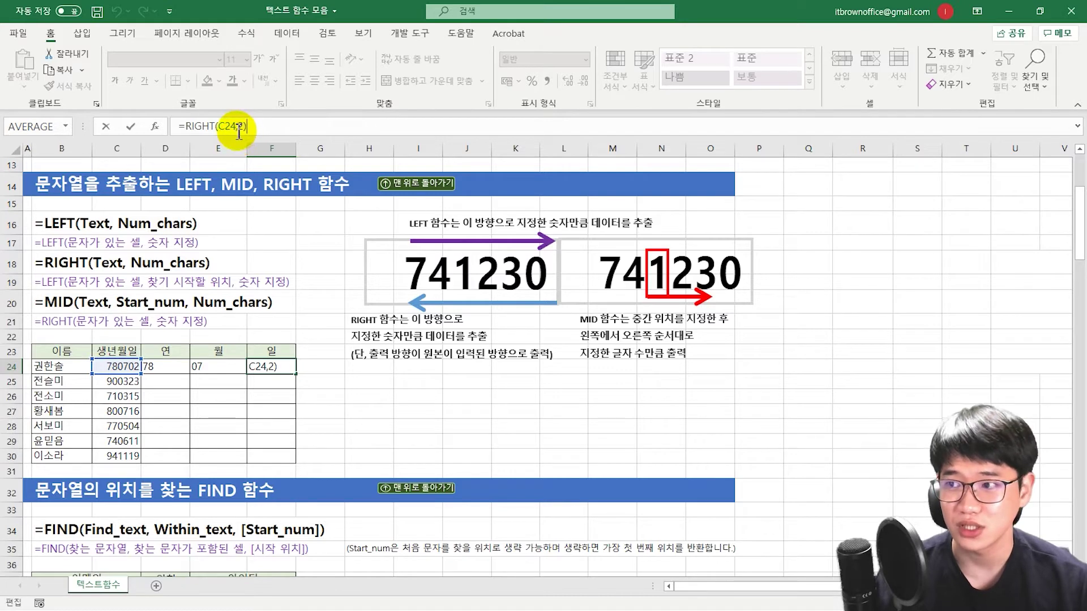
double_click(241, 126)
key(Return)
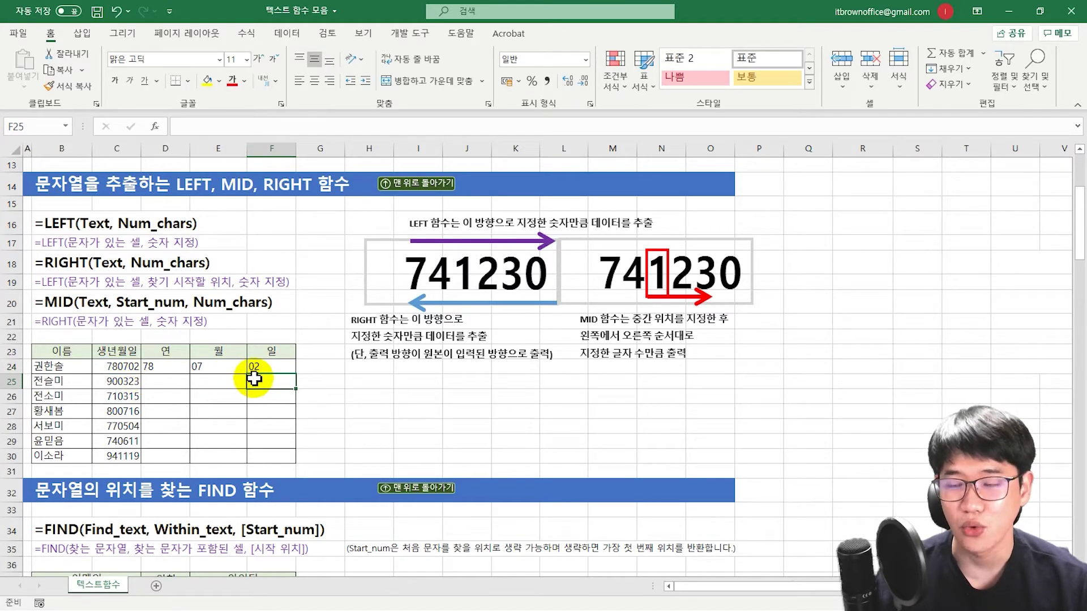
Copy the year, month and day formulas in D24:F24 down through row 30 and check the filled cells
drag(172, 368, 269, 367)
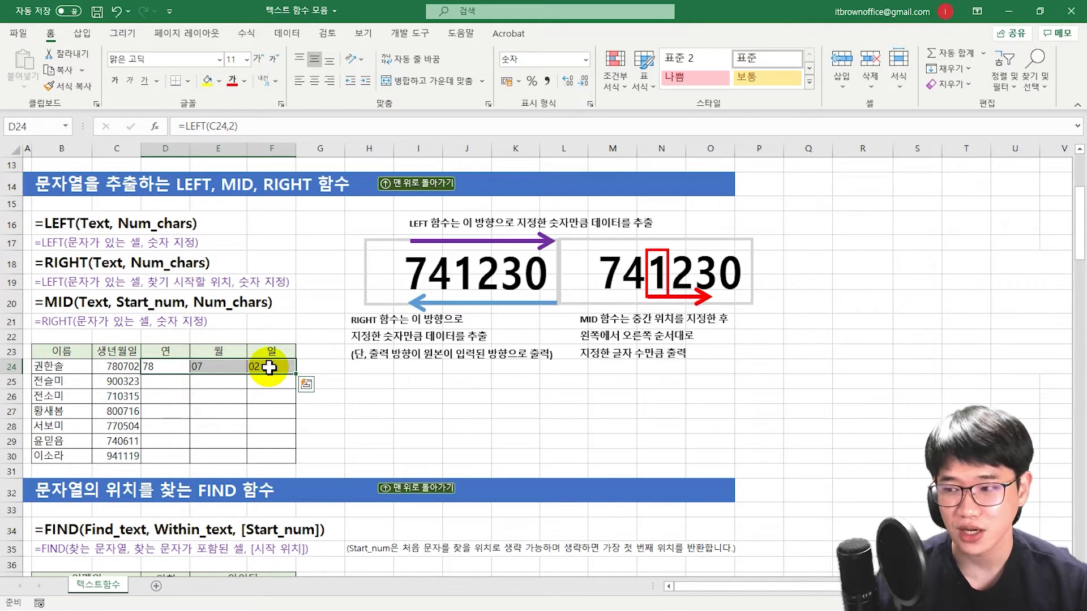
drag(296, 375, 288, 456)
click(176, 386)
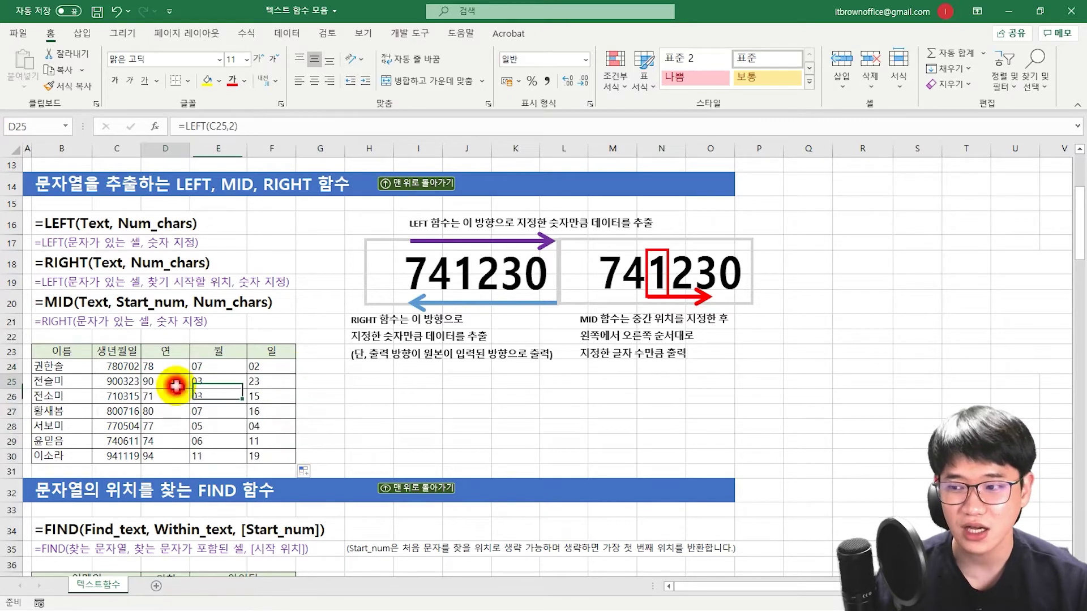
click(133, 382)
click(235, 383)
click(269, 385)
drag(166, 366, 269, 457)
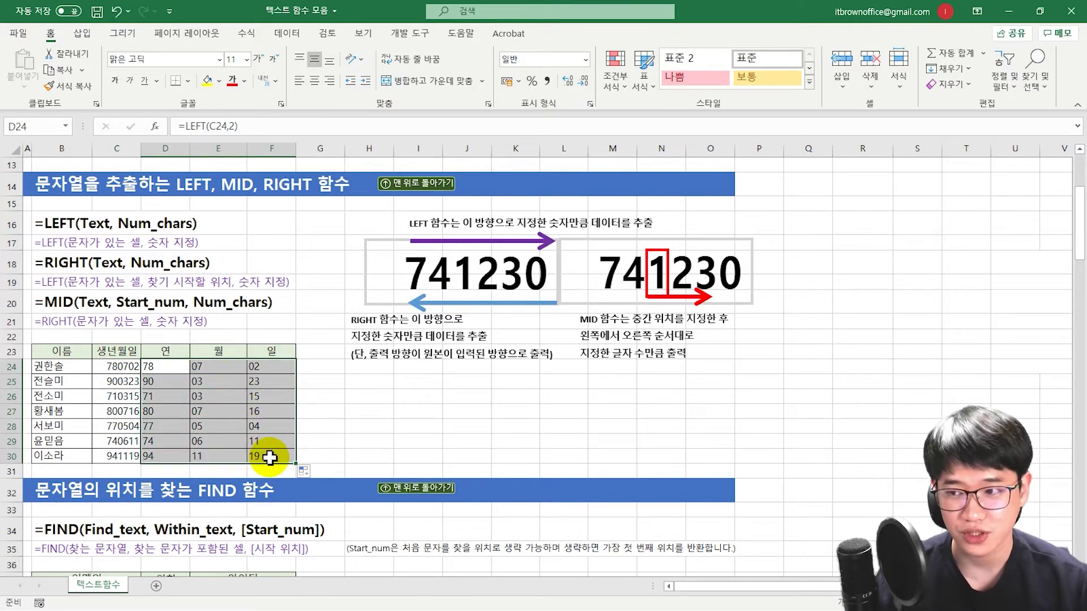
click(359, 413)
Review the "@" argument of the FIND formula in D38, and copy the formula down the 위치 column through row 44
scroll(339, 419, down, 4)
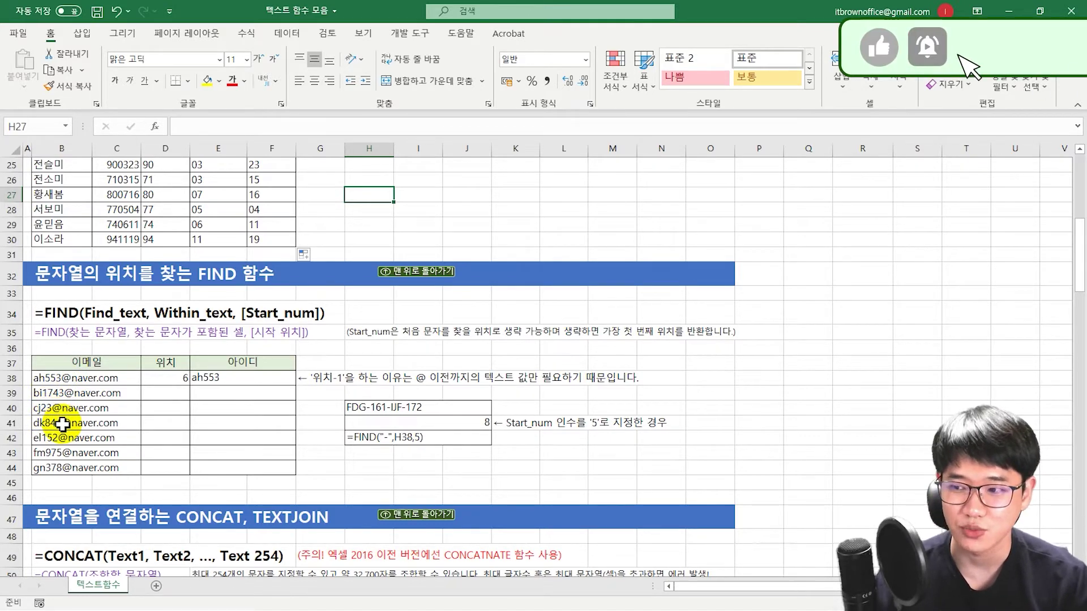
click(160, 378)
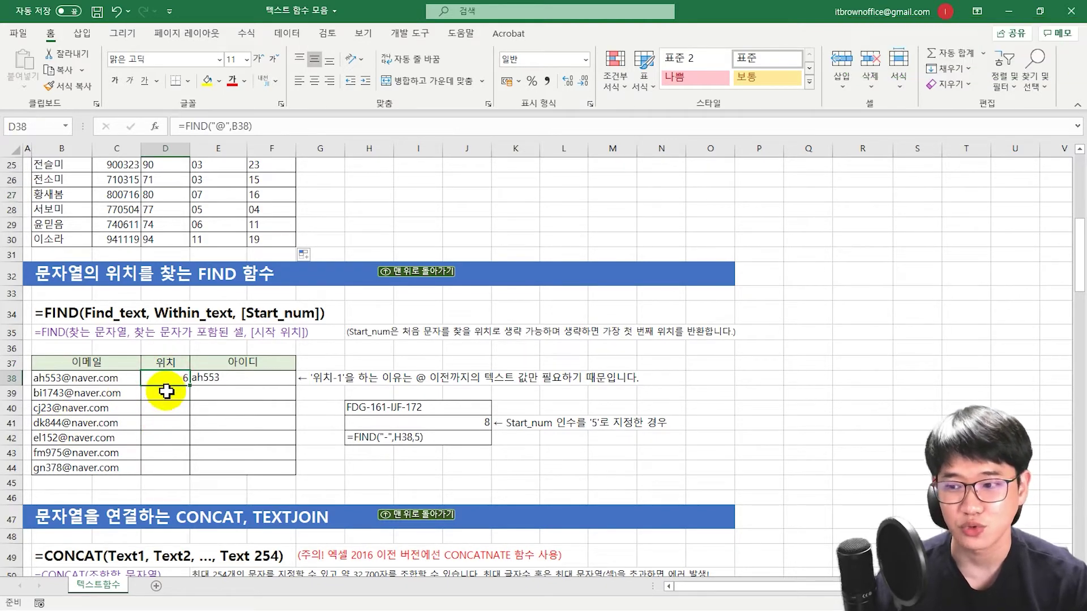
click(211, 127)
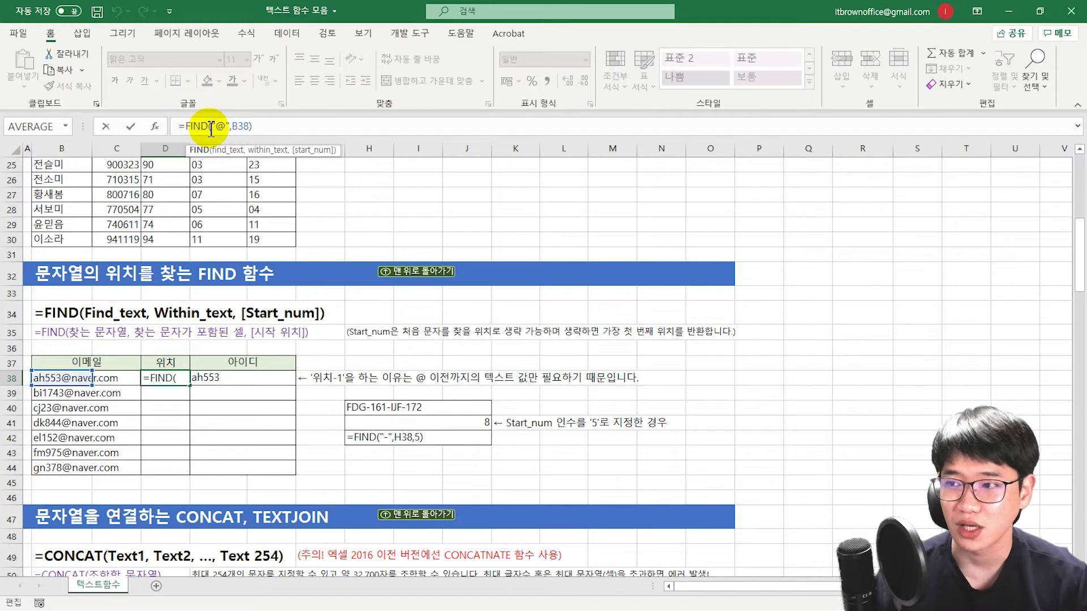
drag(211, 127, 228, 129)
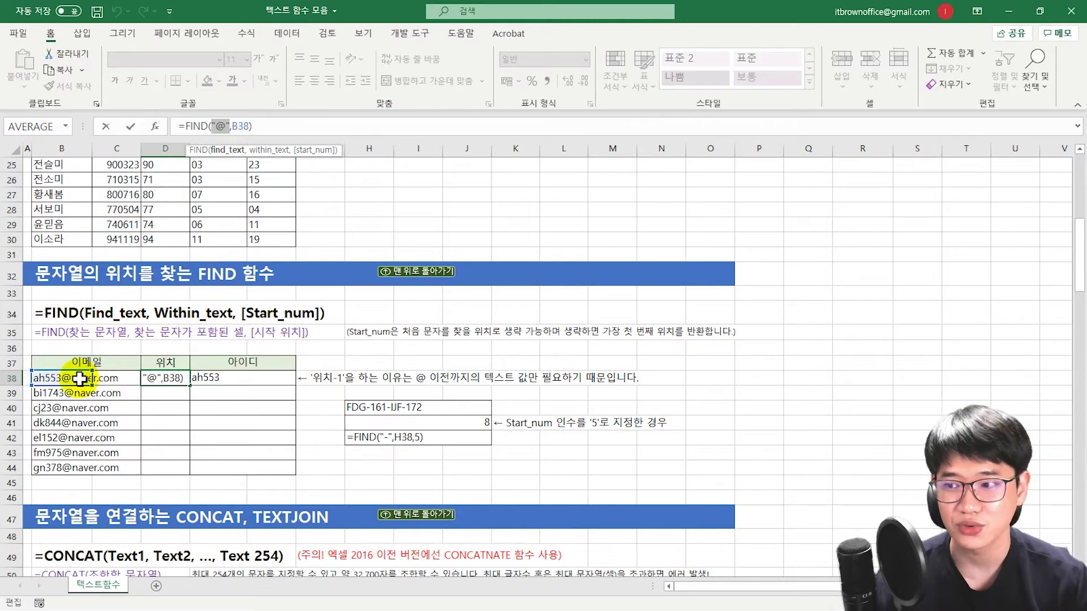
click(181, 388)
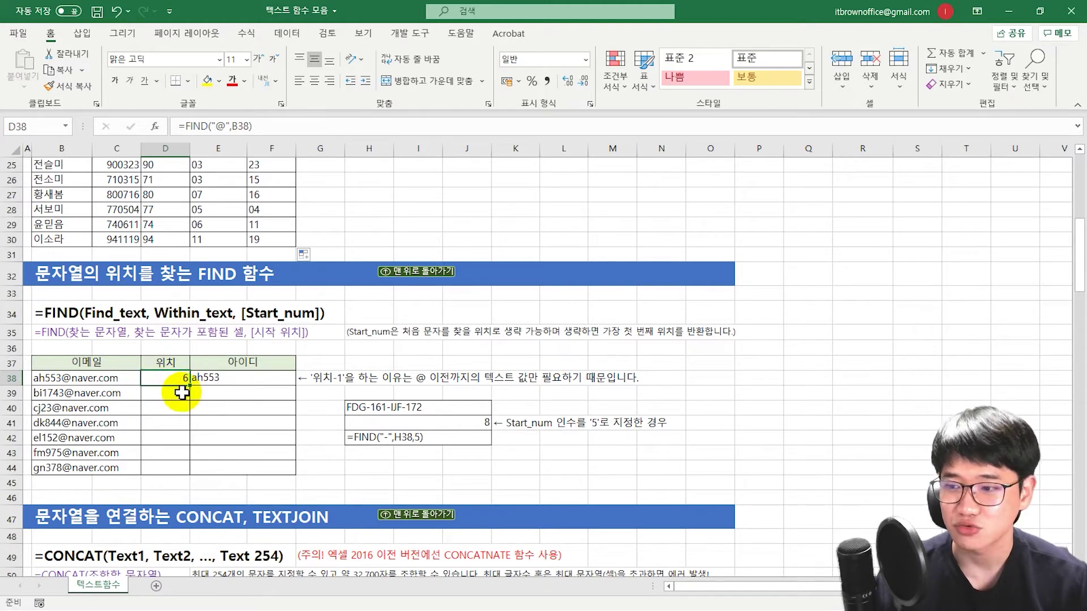
drag(190, 387, 194, 476)
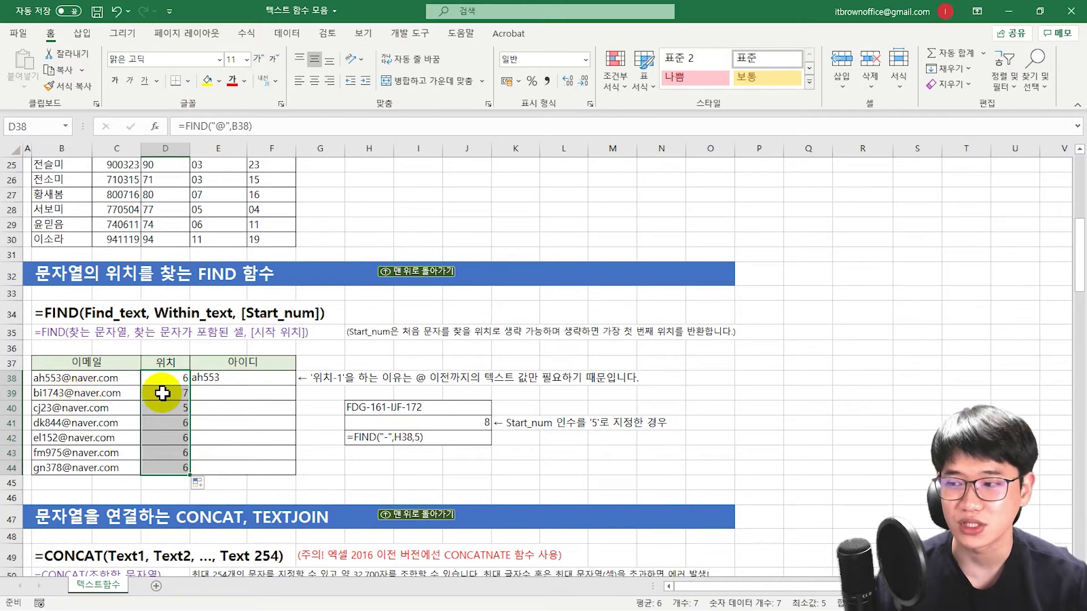
drag(162, 393, 166, 466)
Review the LEFT(B38,D38-1) formula in E38, and copy it down the 아이디 column through row 44
click(221, 378)
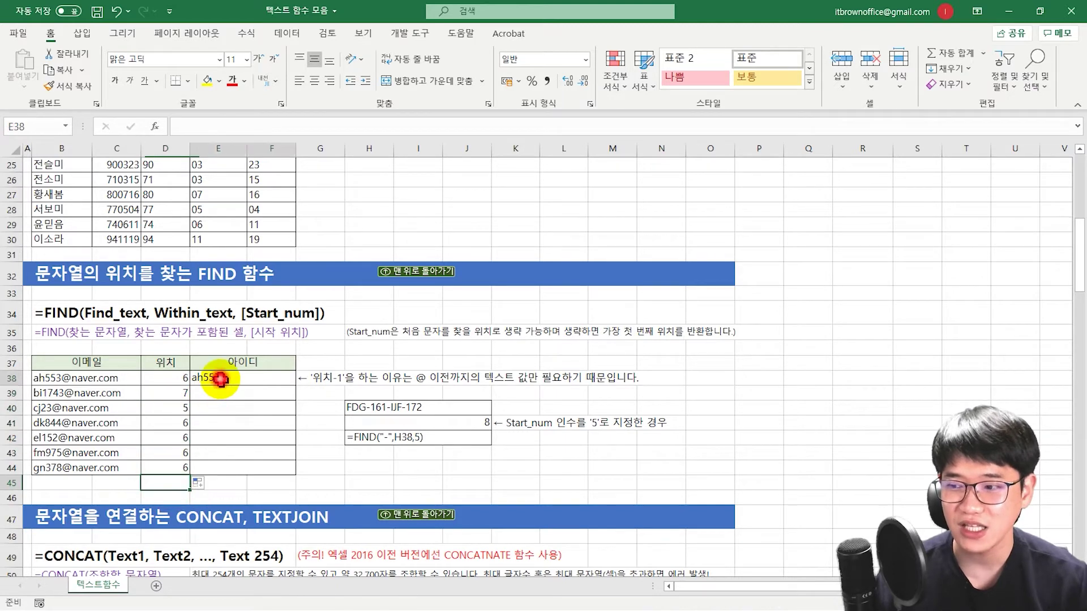
click(190, 129)
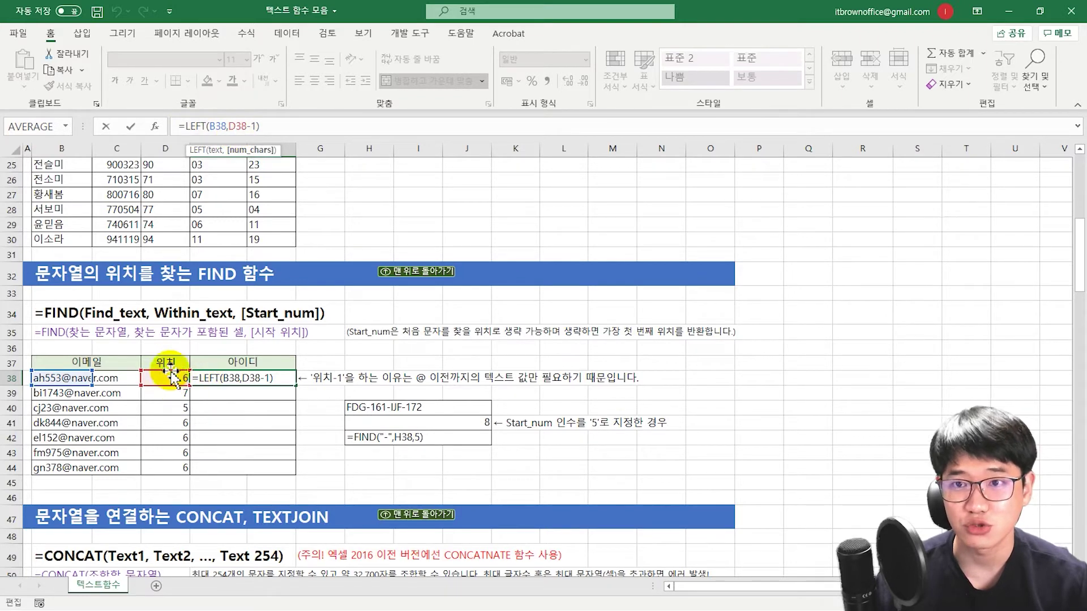
click(236, 126)
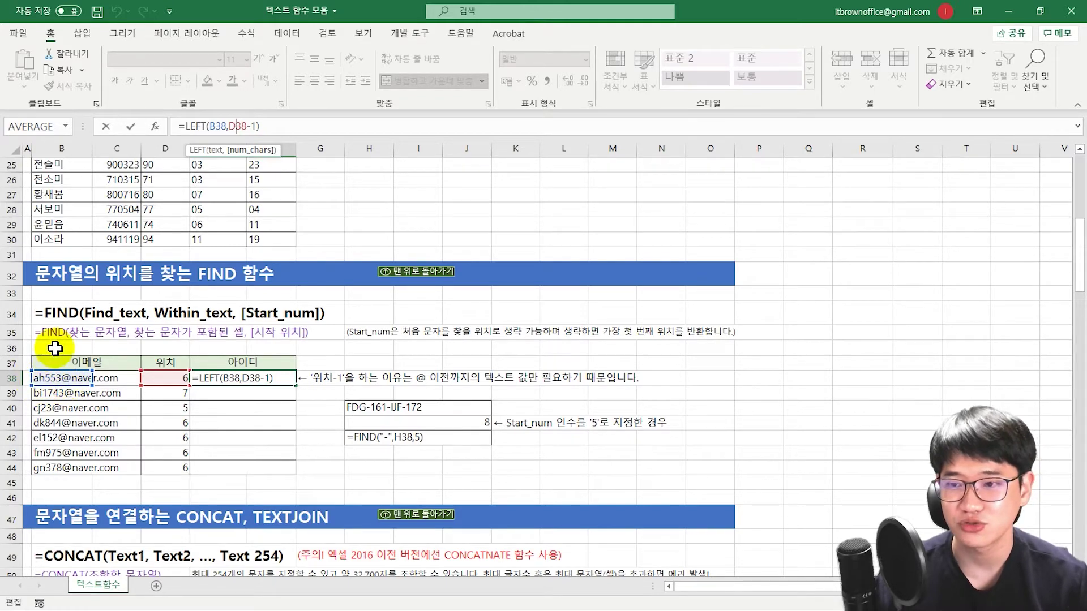
click(216, 382)
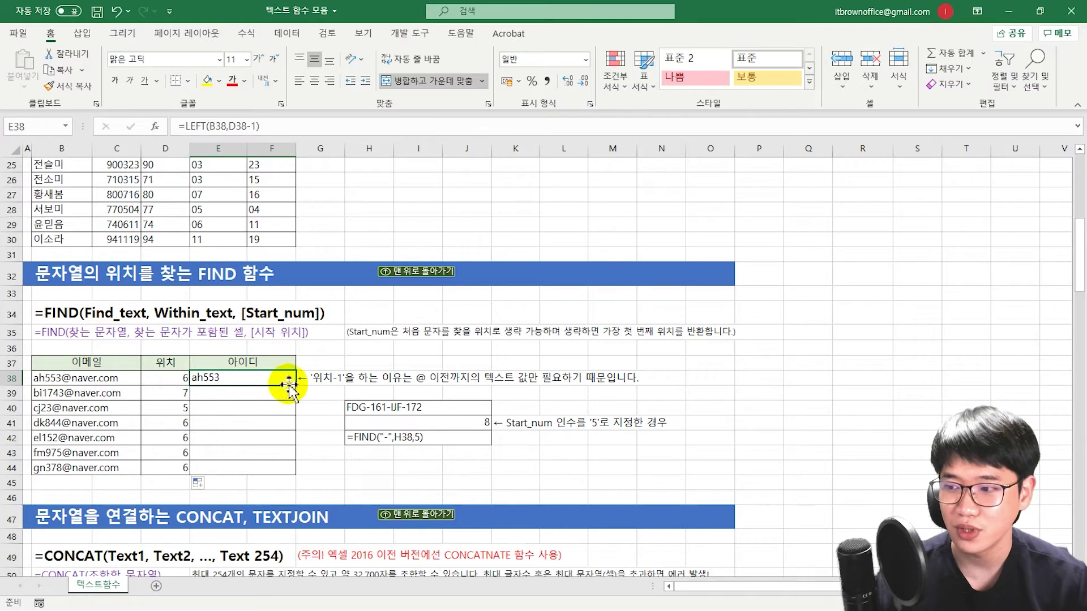
drag(297, 387, 292, 468)
click(308, 439)
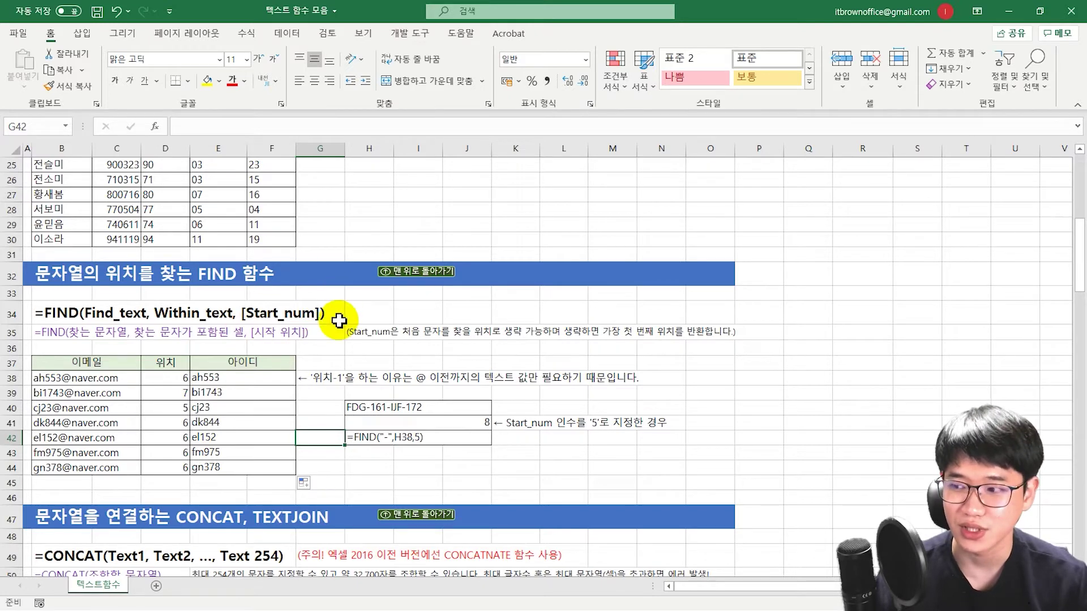
click(467, 437)
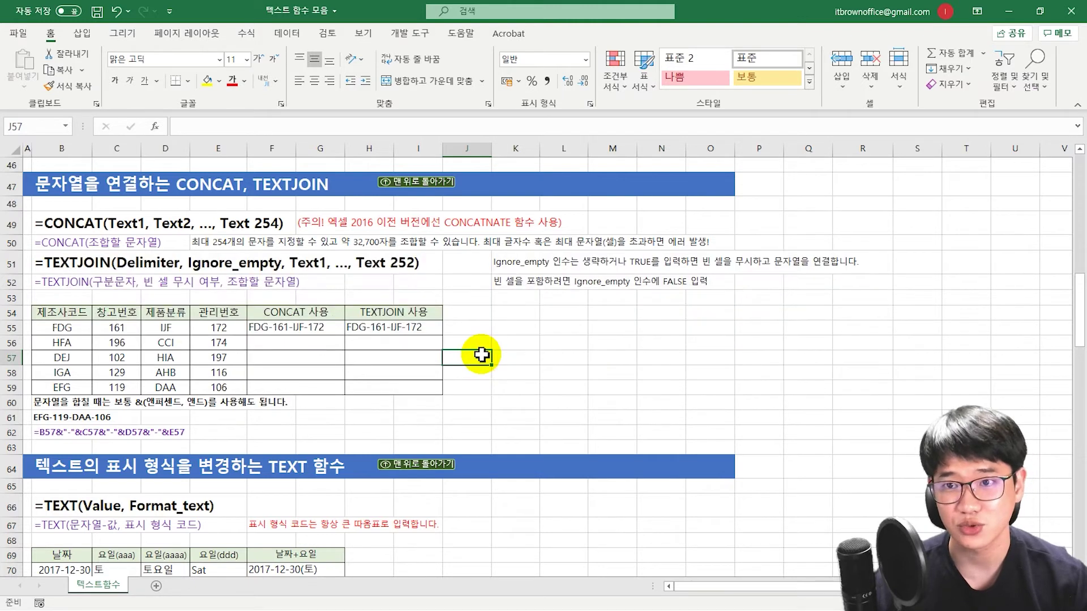
Start a formula with =conc in cell M49 to view the matching function suggestions
click(85, 226)
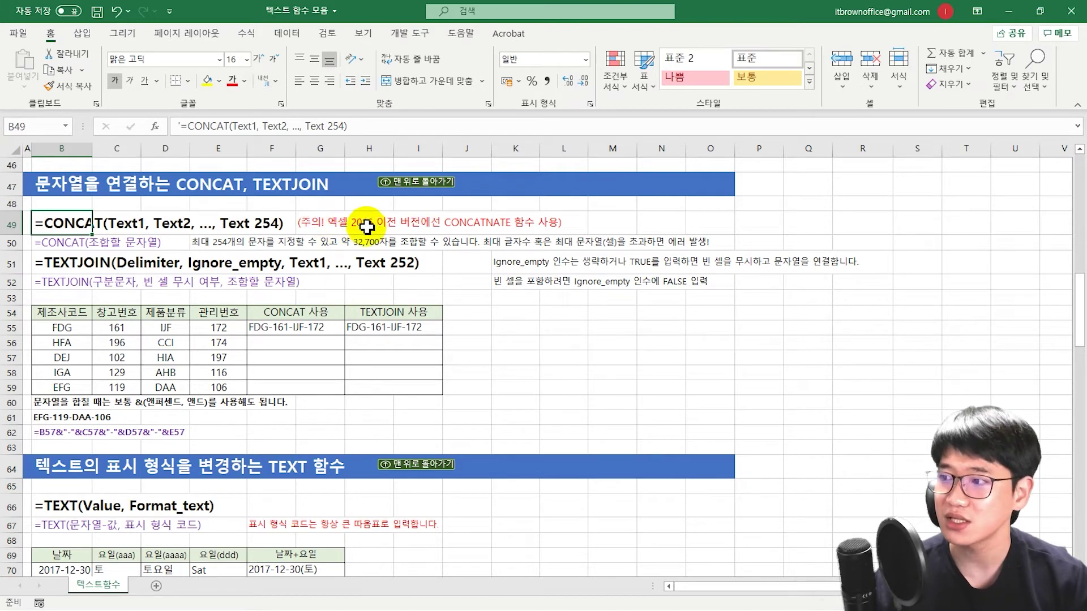
click(602, 224)
text(=conc)
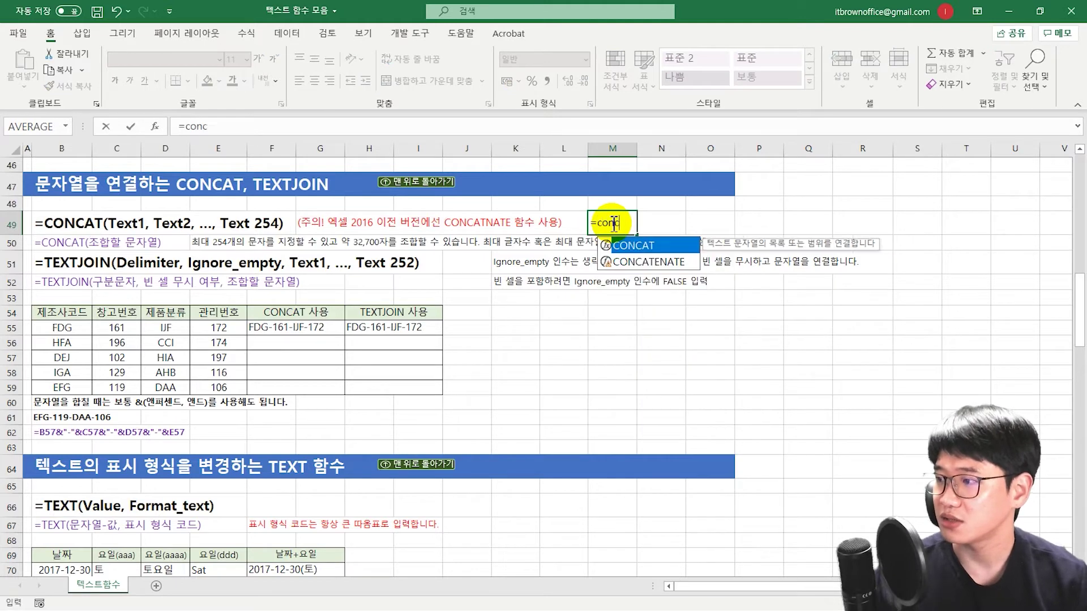
key(Down)
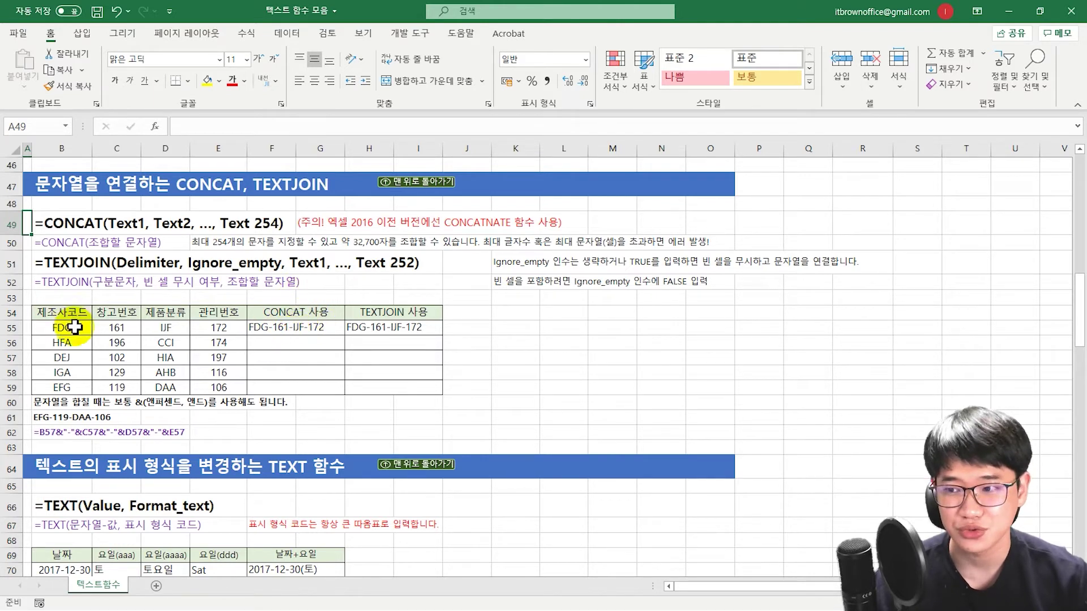
Examine the CONCAT formula in F55, including the "-" separators between its cell references
click(266, 333)
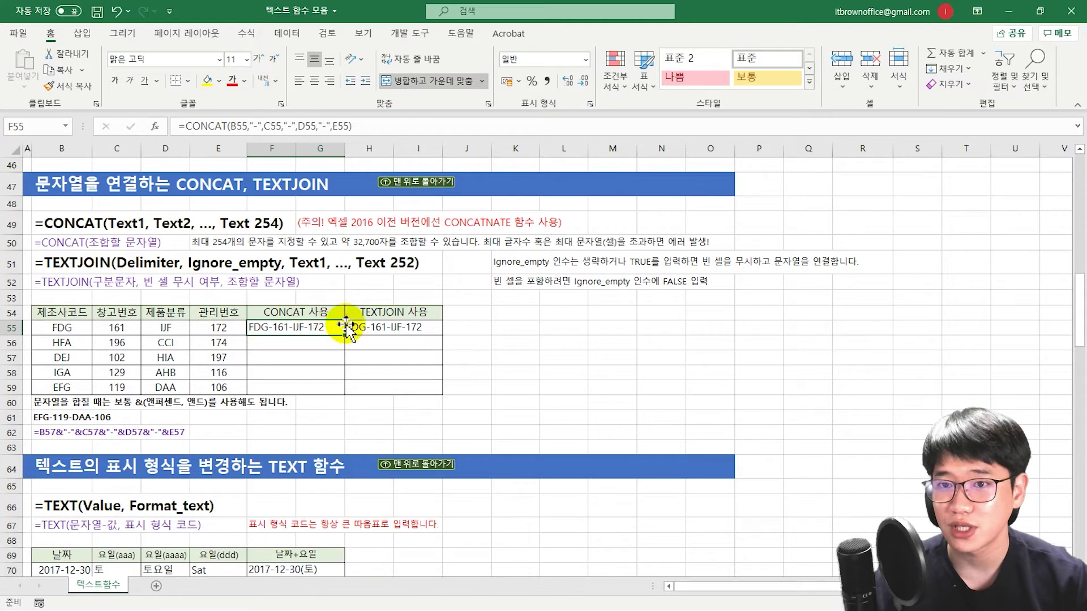
click(367, 126)
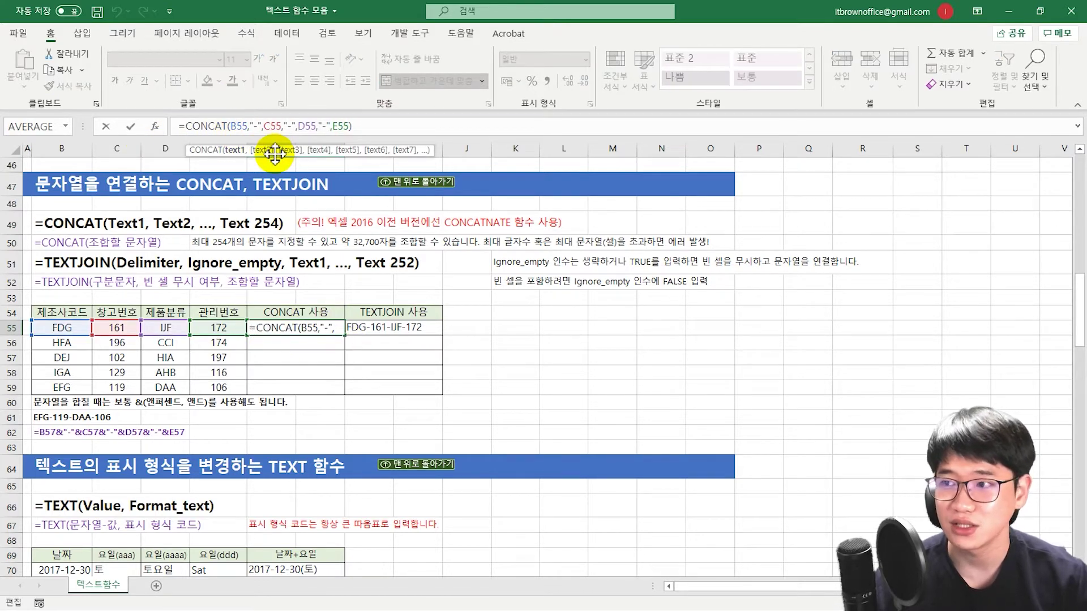
click(261, 130)
drag(262, 130, 330, 127)
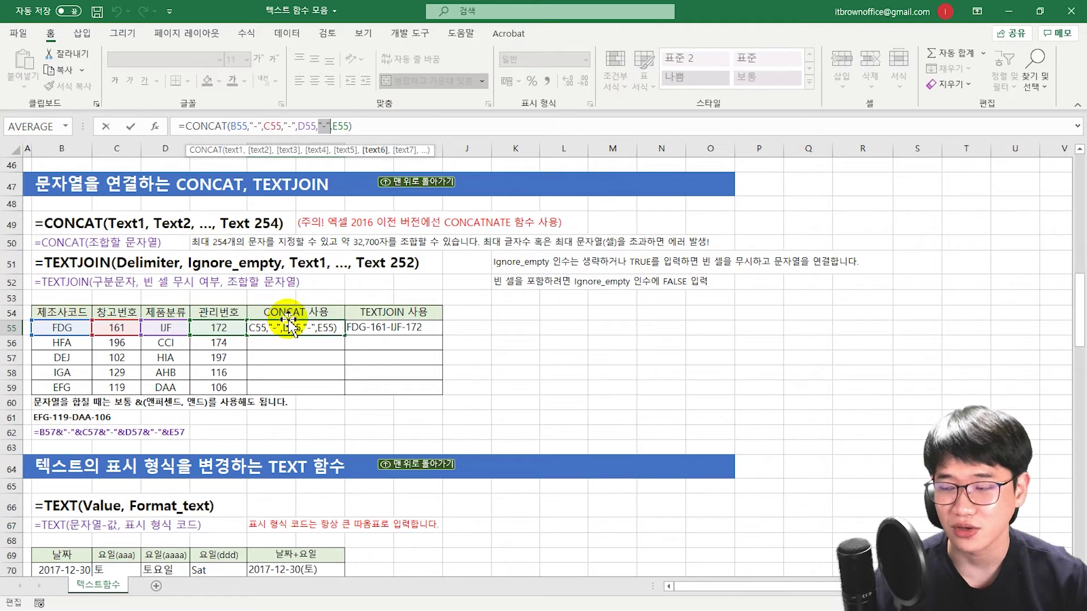
key(Return)
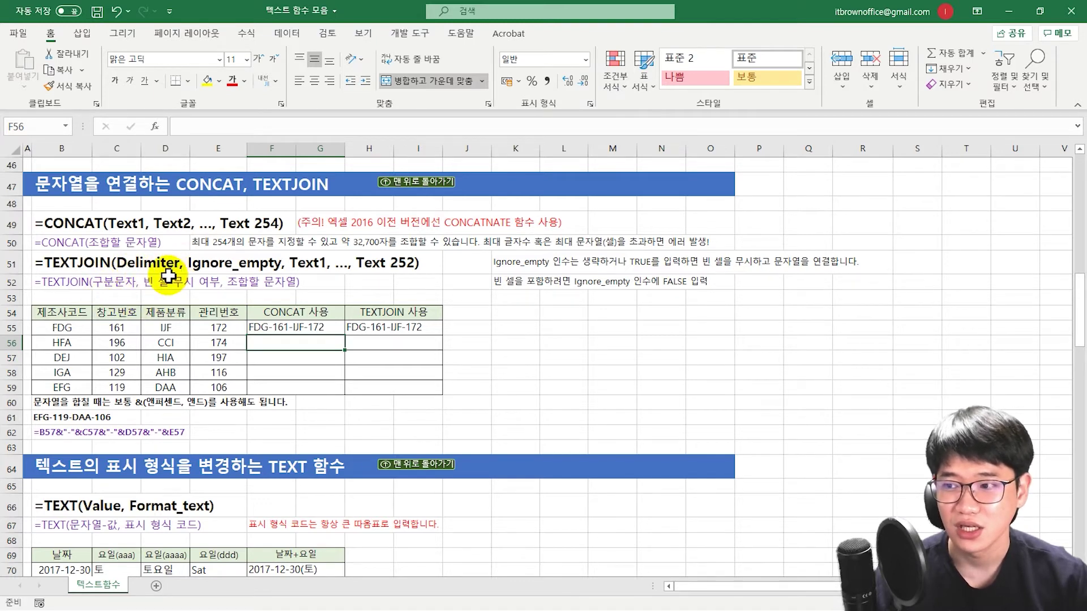
Examine the "-", TRUE and B55:E55 arguments of the TEXTJOIN formula in H55
click(360, 328)
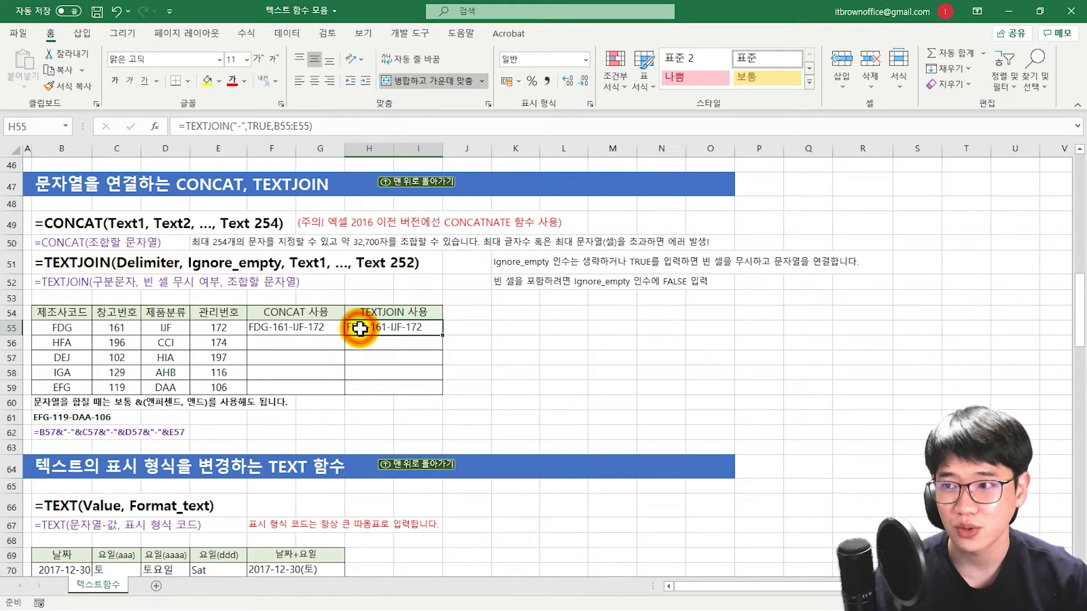
click(235, 126)
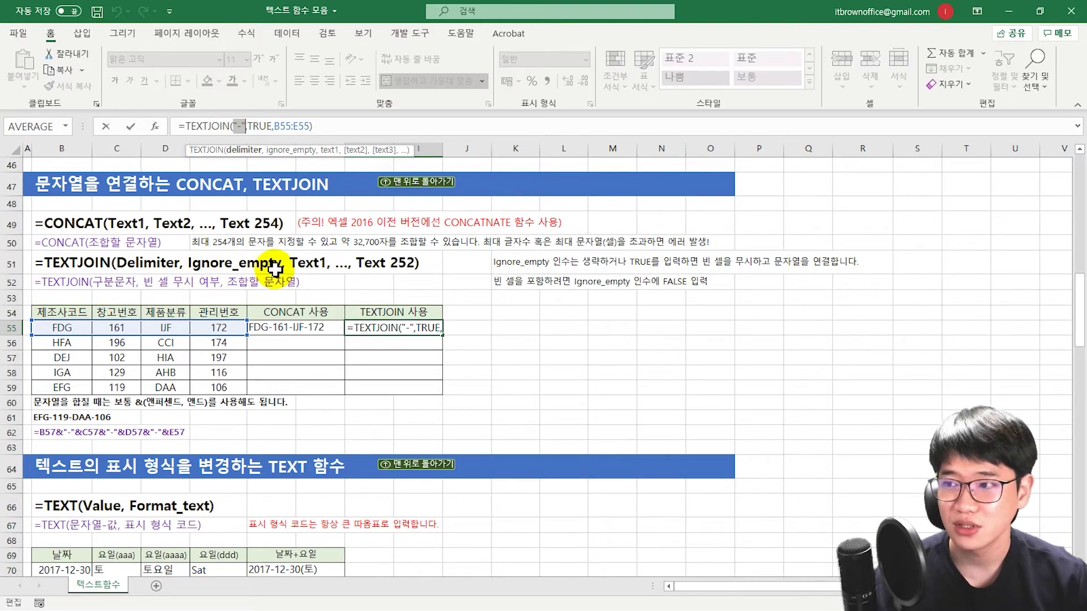
double_click(270, 128)
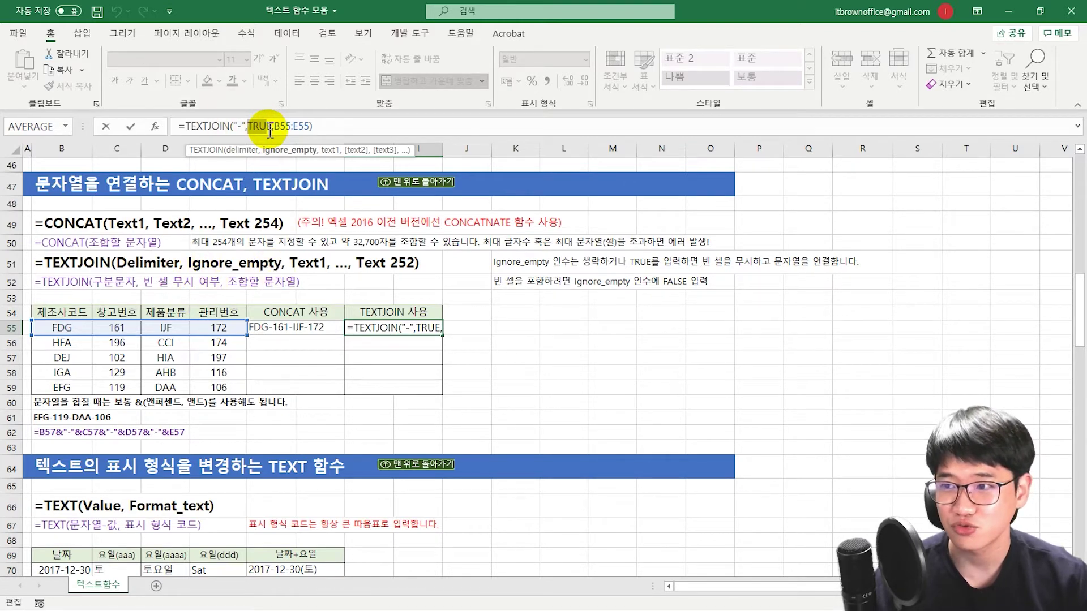
drag(275, 128, 311, 125)
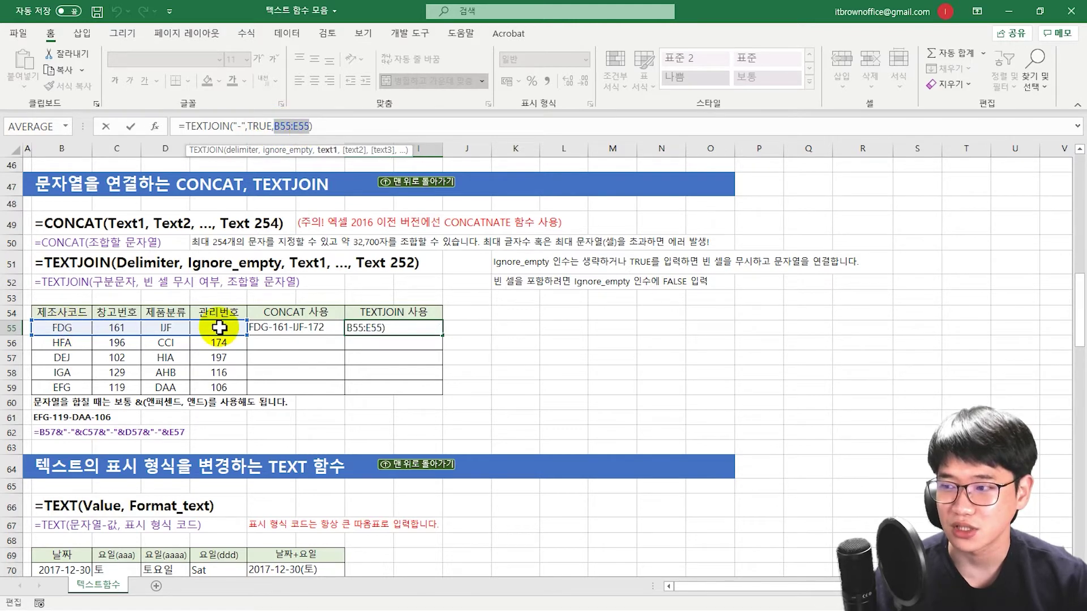
key(Return)
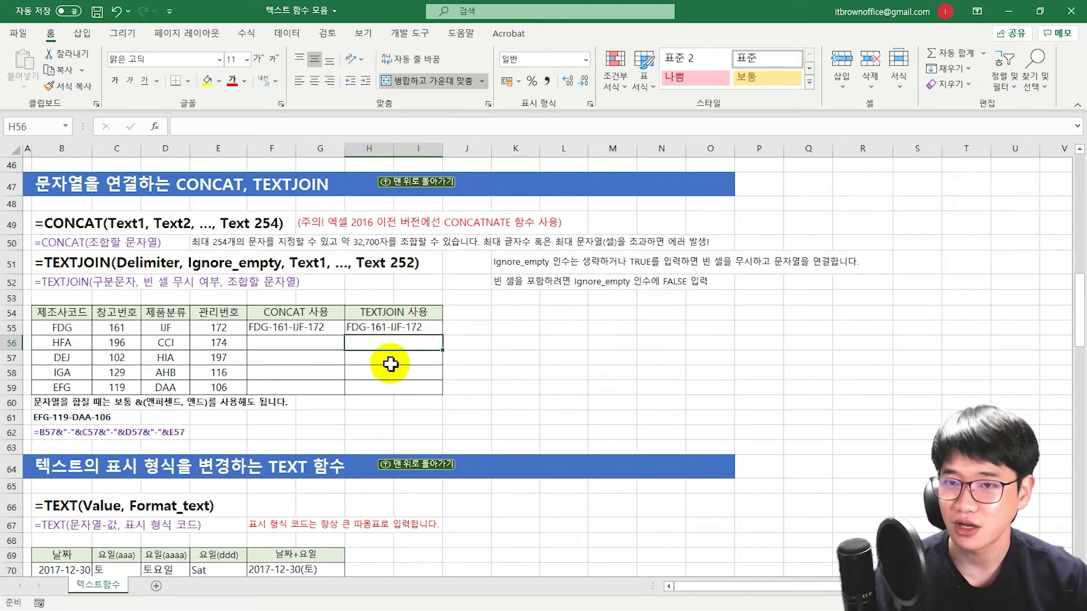
Copy the CONCAT and TEXTJOIN formulas in row 55 down their columns together through row 59
drag(299, 328, 417, 332)
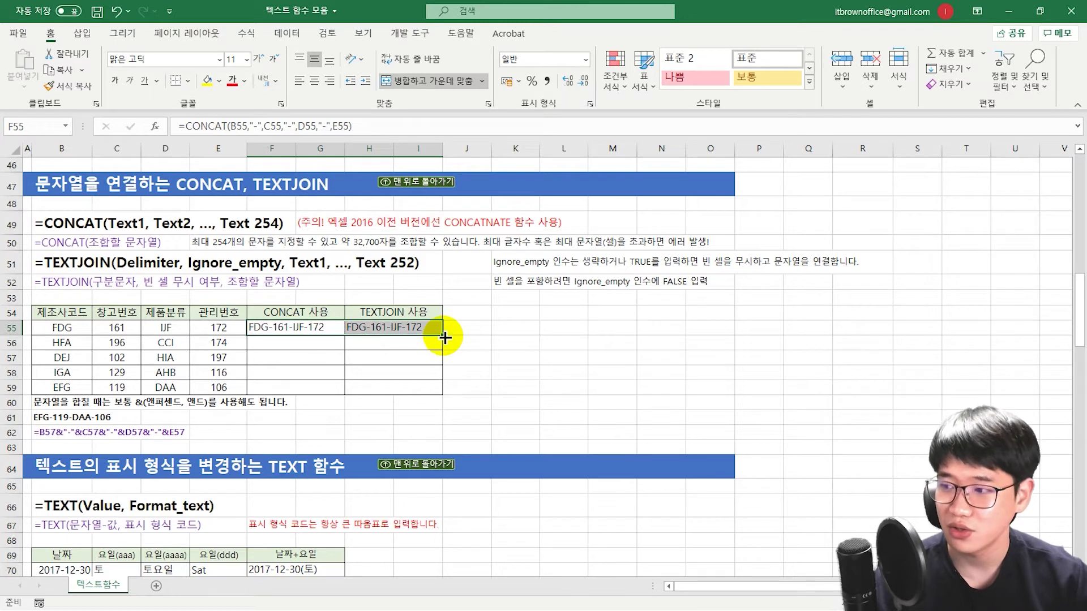
drag(445, 338, 439, 391)
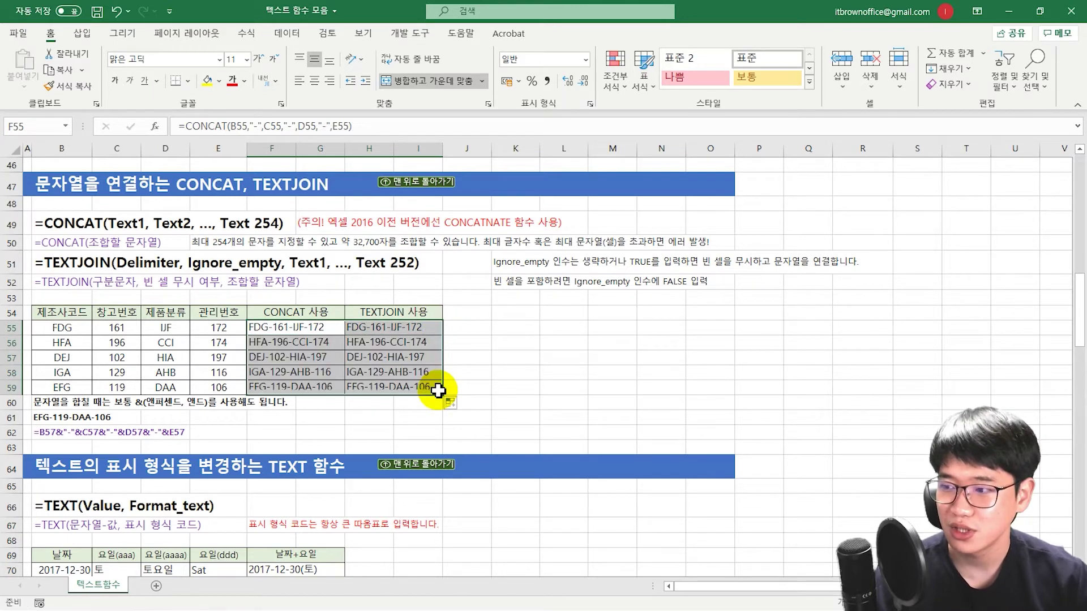
click(390, 343)
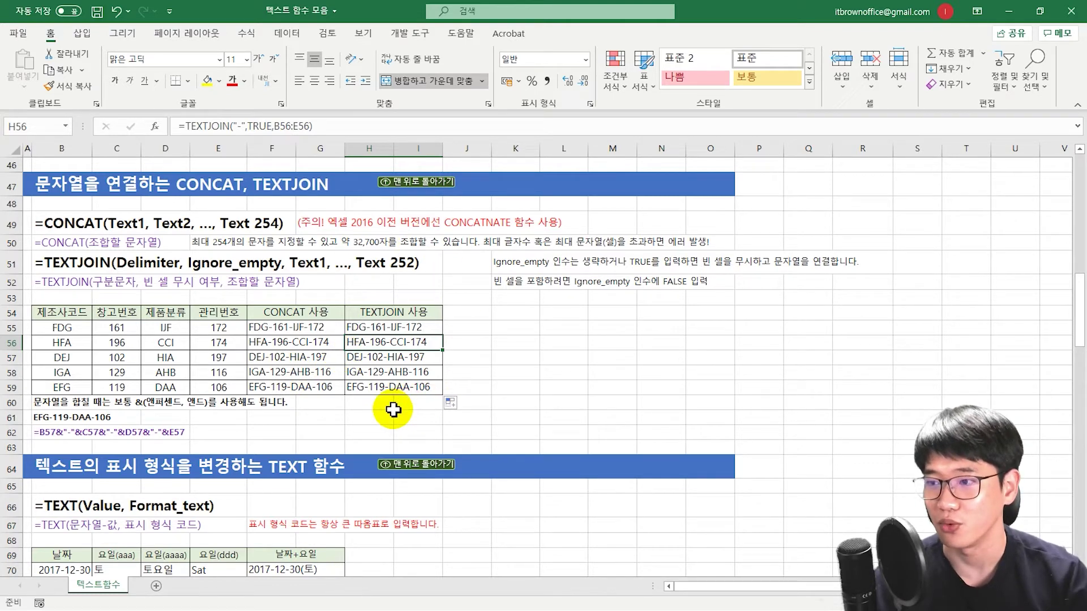
Review the dates in B70:B74 and the value and "aaa" format arguments of the TEXT formula in C70
scroll(393, 409, down, 6)
click(496, 287)
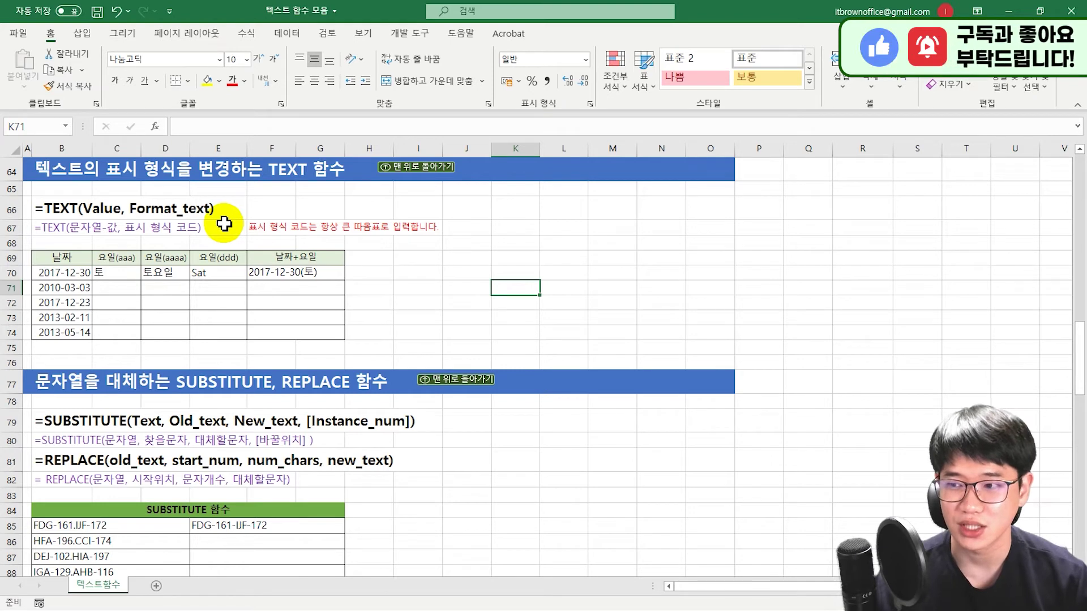
drag(88, 272, 92, 332)
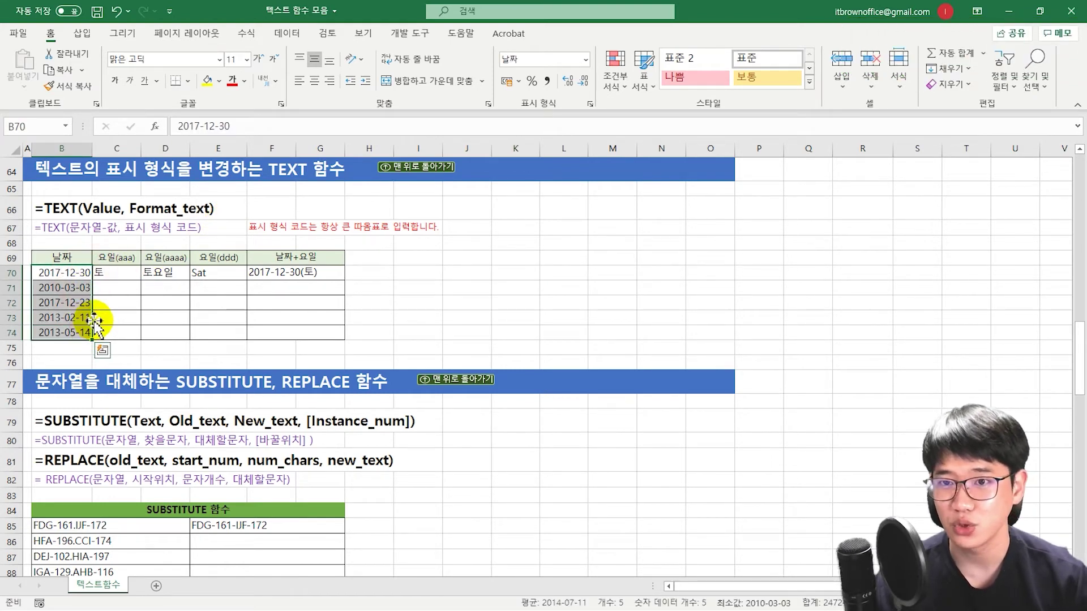
click(123, 275)
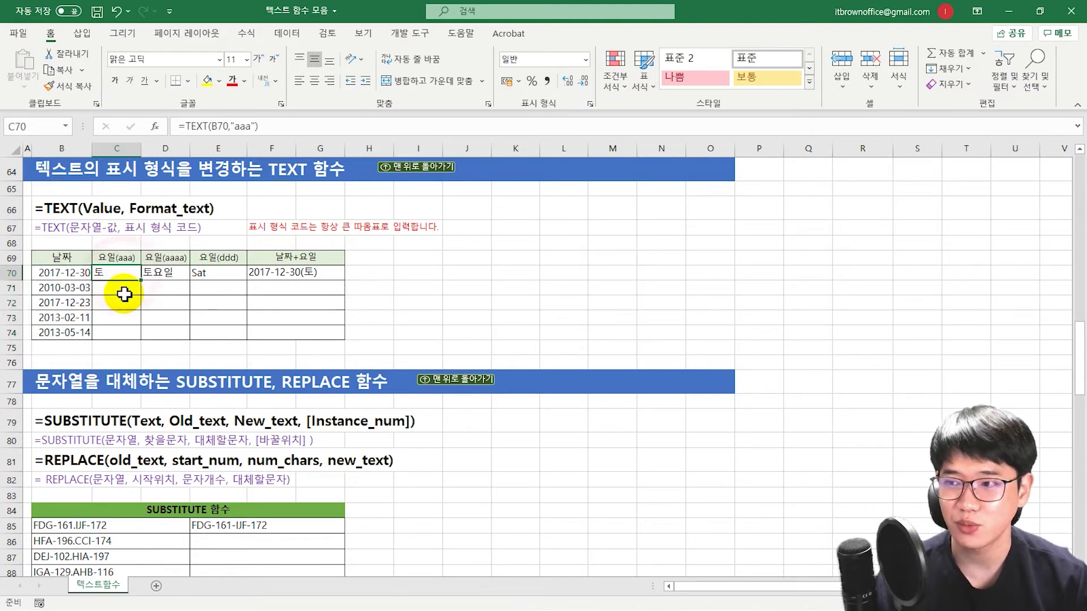
drag(184, 125, 211, 125)
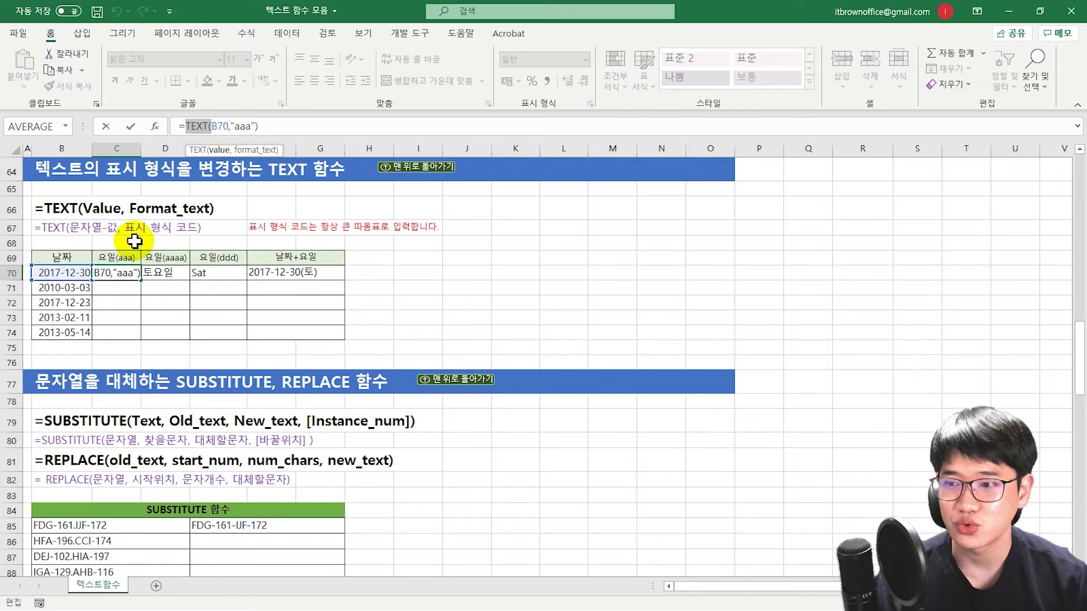
drag(212, 128, 229, 128)
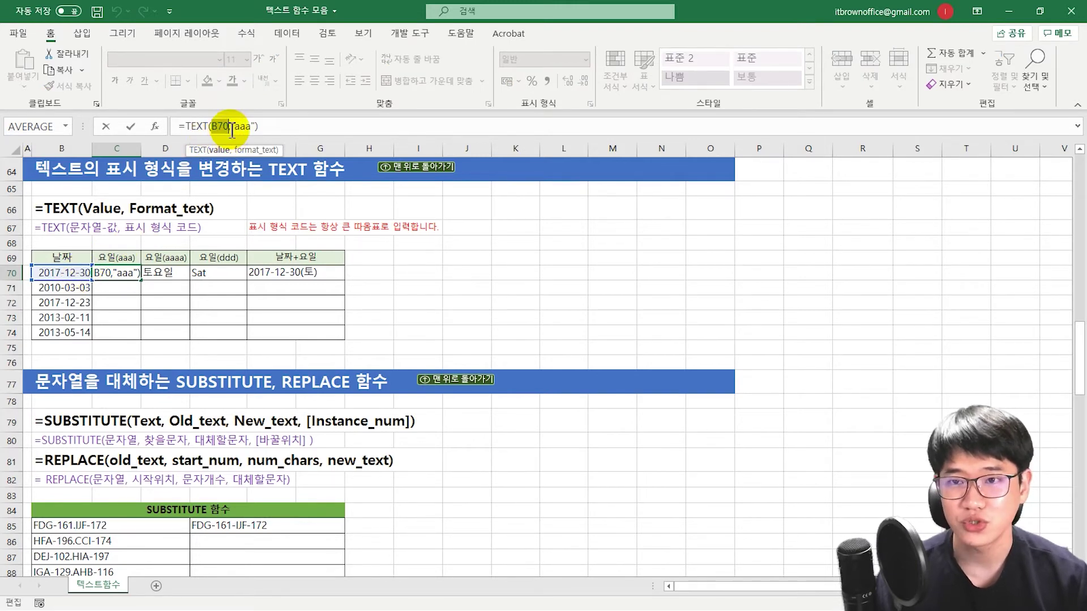
drag(229, 128, 253, 131)
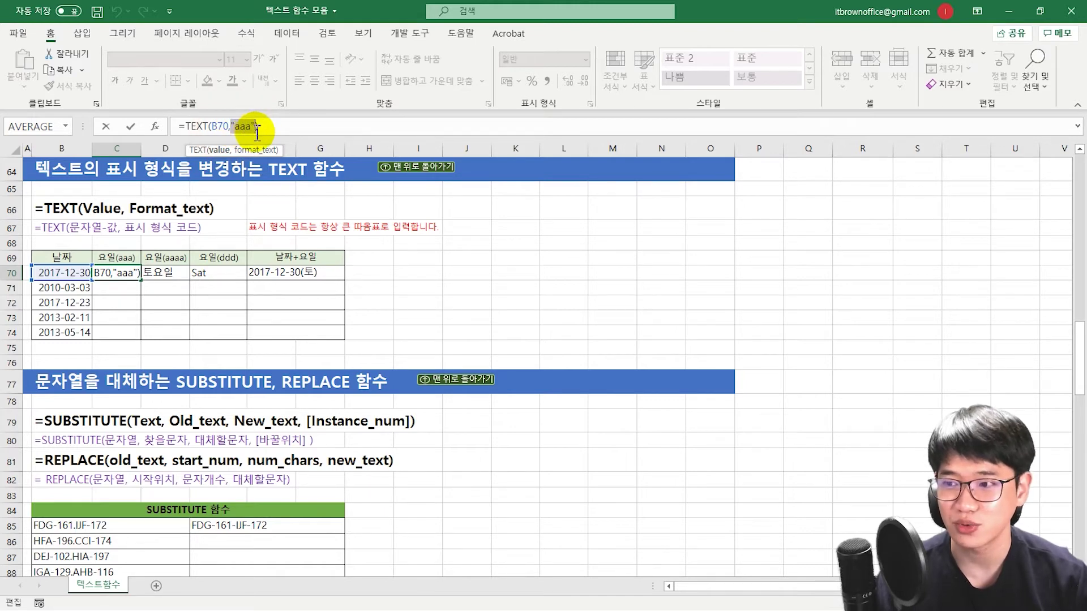
key(Return)
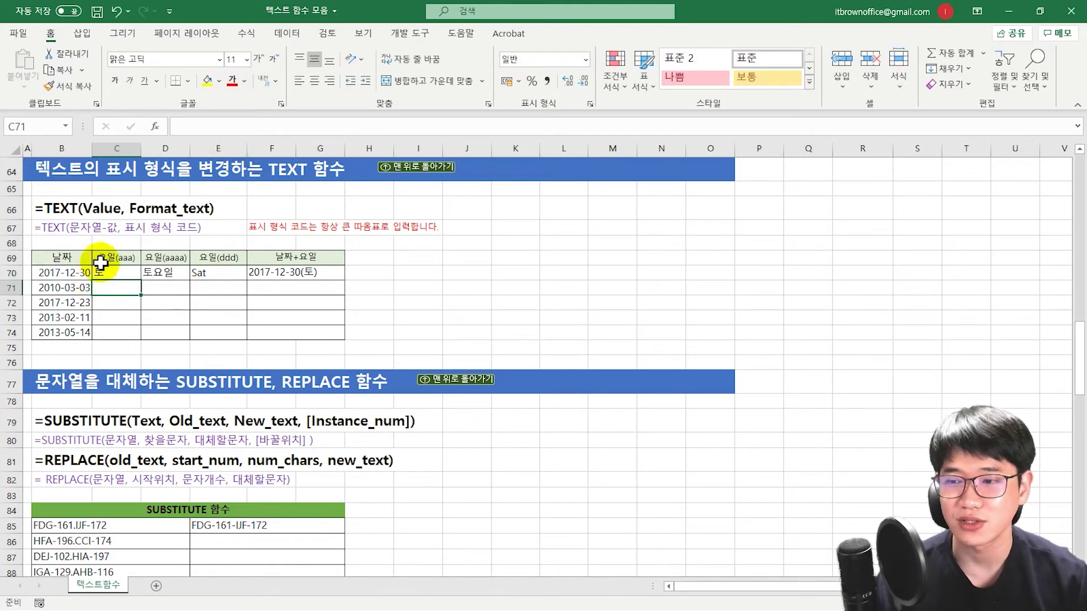
Compare the format codes "aaaa", "ddd" and "yyyy-mm-dd(aaa)" in the TEXT formulas in D70, E70 and F70
click(158, 272)
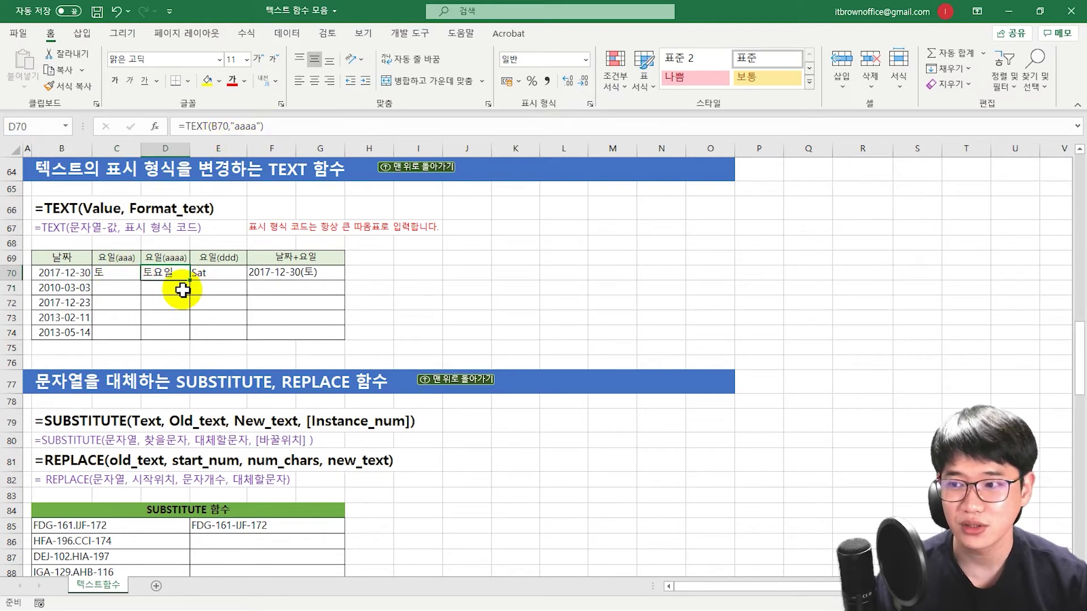
click(215, 273)
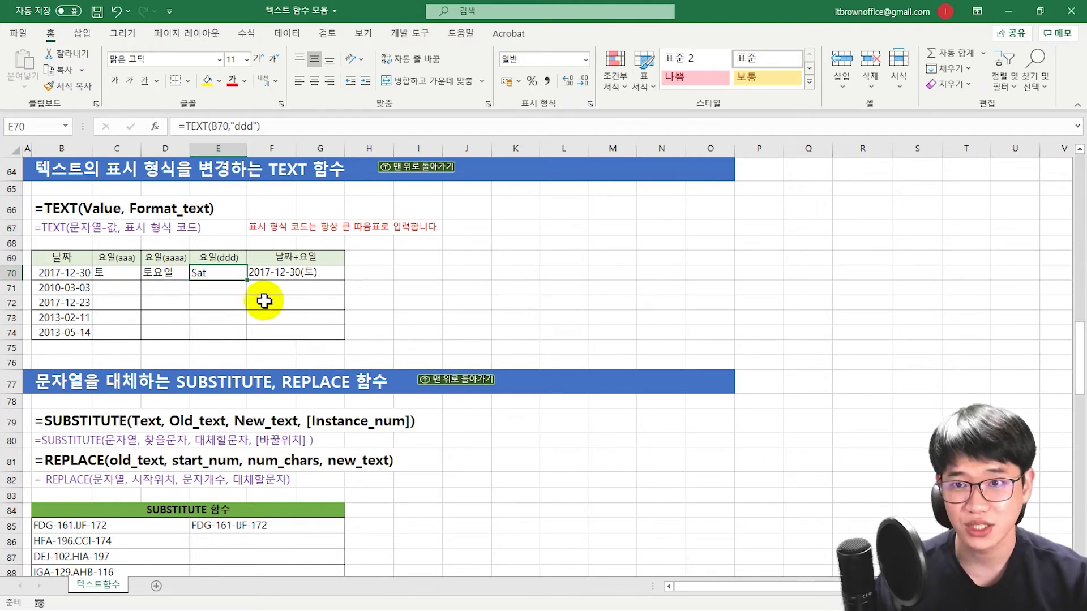
click(334, 272)
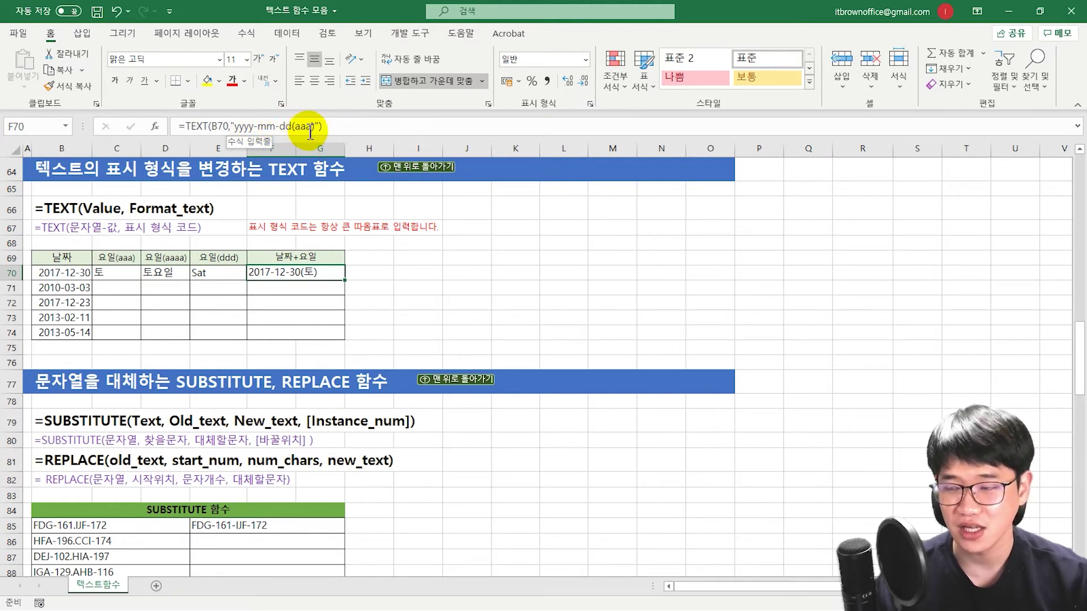
key(Return)
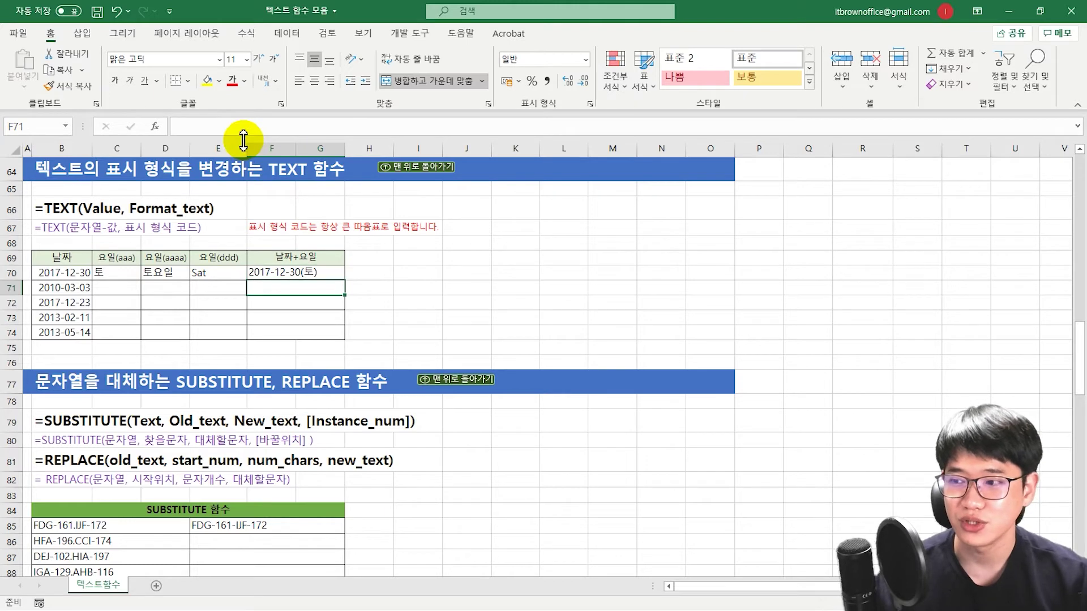
Browse the custom number format codes in the cell format settings for F70
click(338, 275)
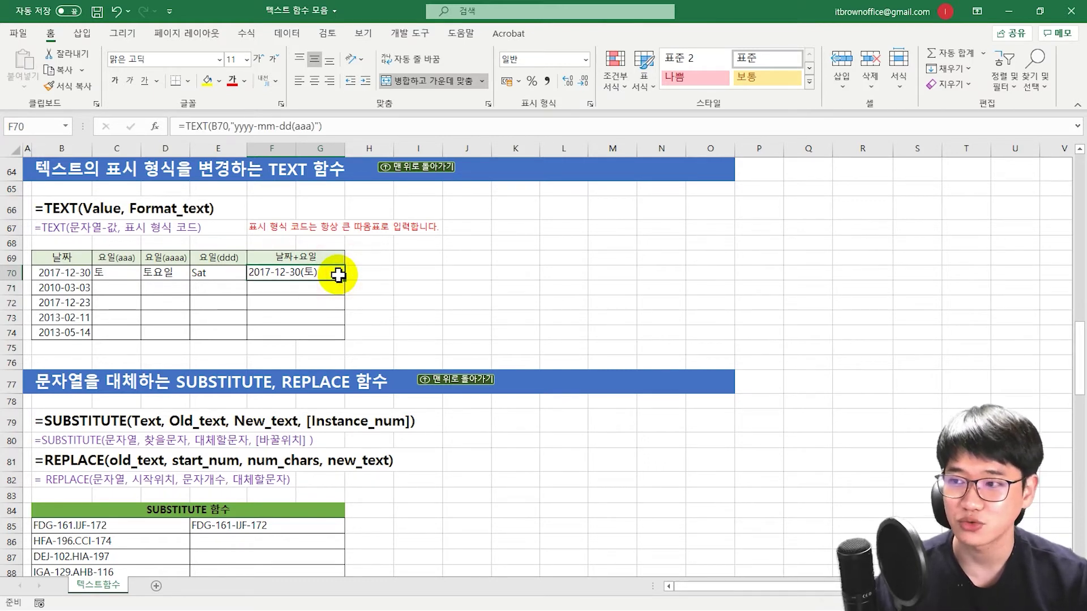
right_click(338, 275)
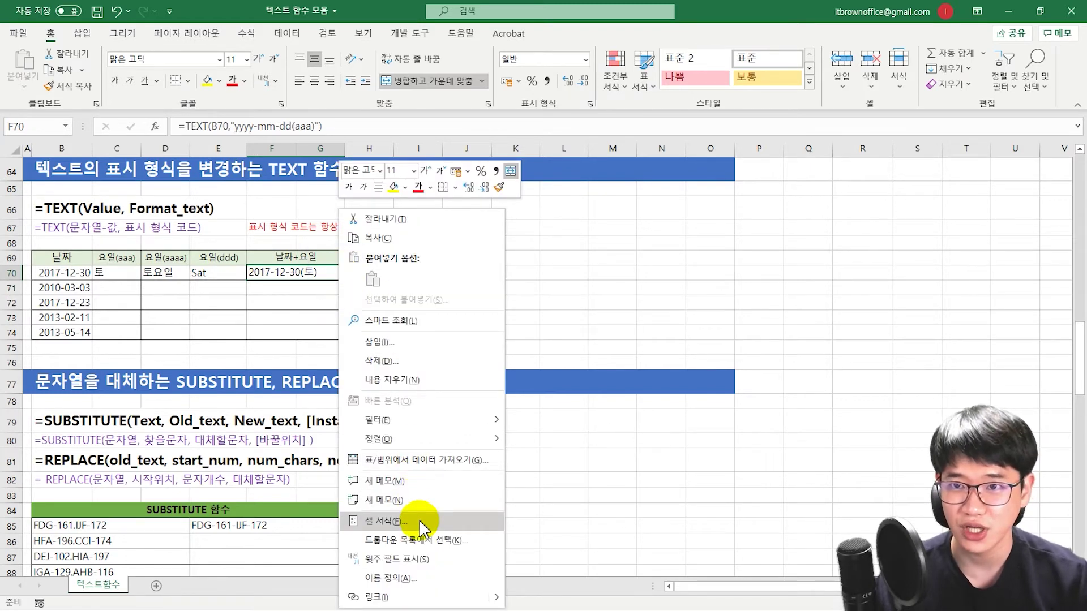
click(553, 349)
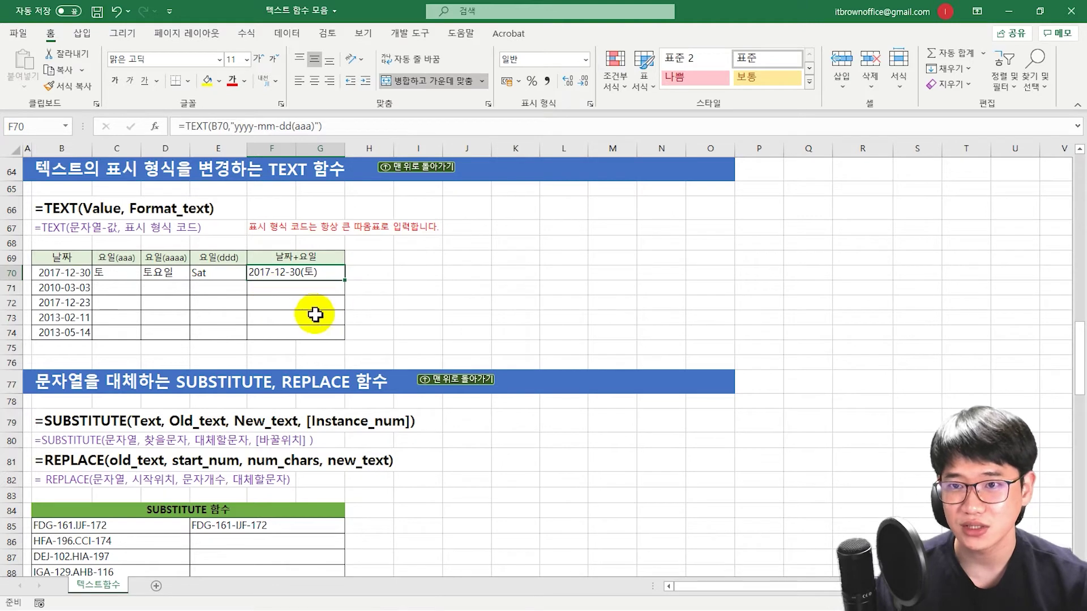
key(ctrl+1)
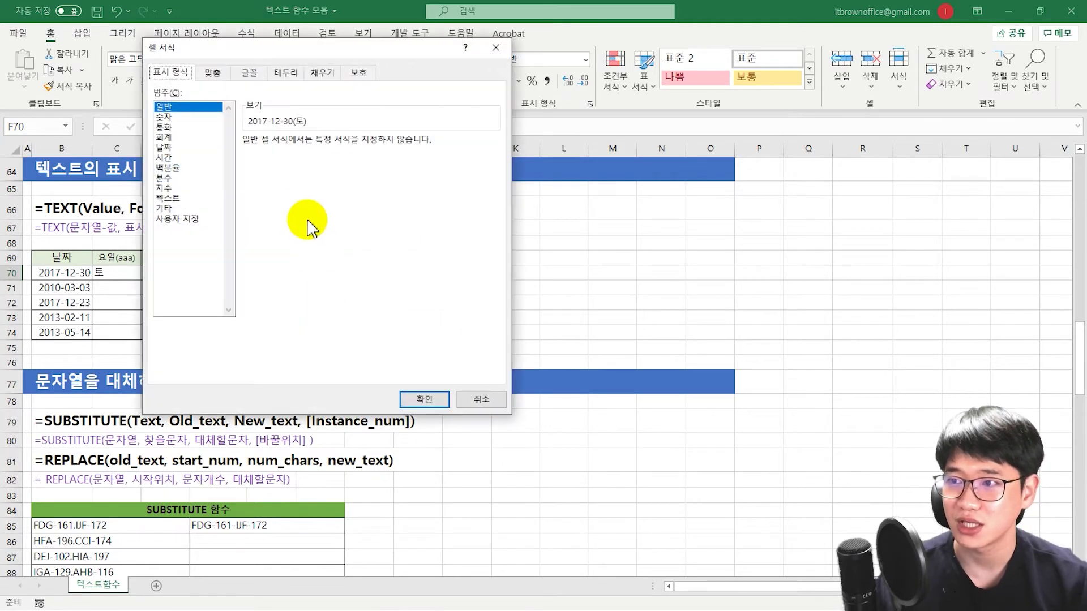
click(193, 219)
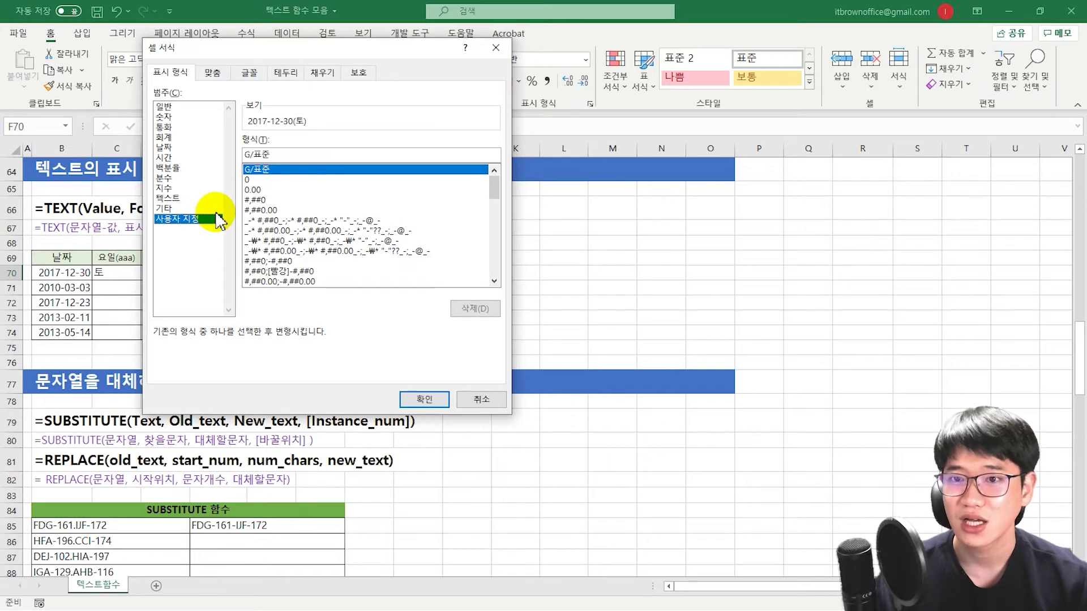
drag(326, 49, 516, 75)
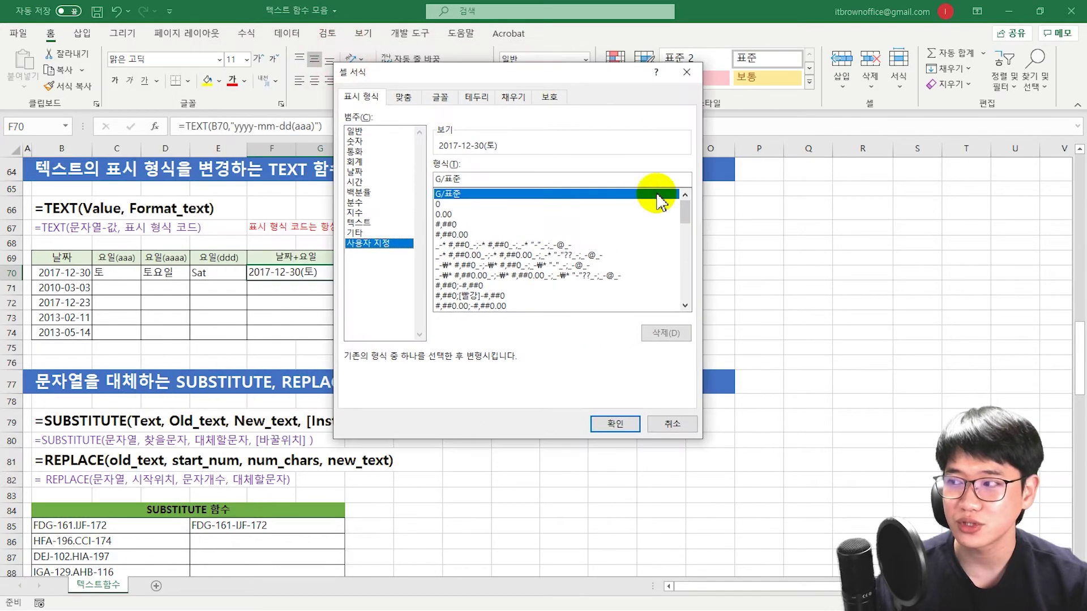
click(677, 214)
scroll(685, 252, down, 3)
Review the SUBSTITUTE(B85,".","-") formula in E85, and copy it down the SUBSTITUTE table through row 89
scroll(685, 252, down, 10)
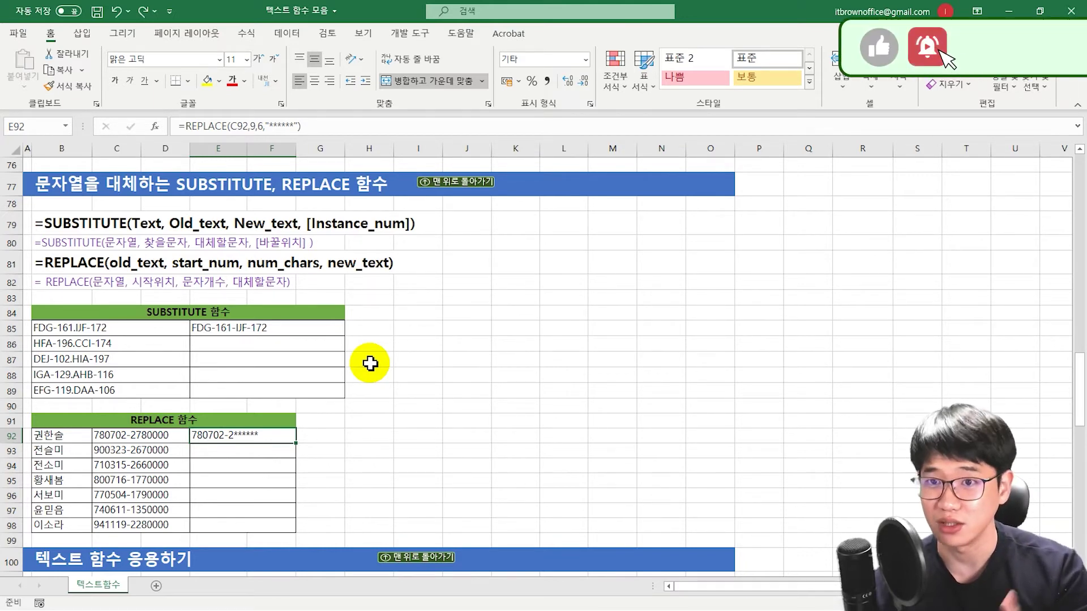
click(162, 332)
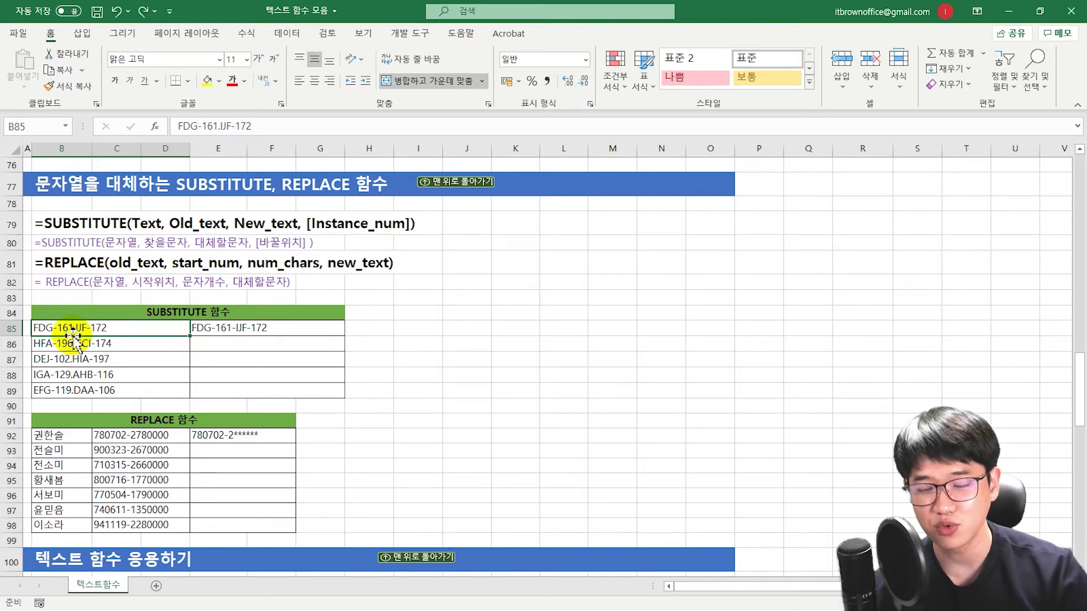
click(246, 332)
click(249, 127)
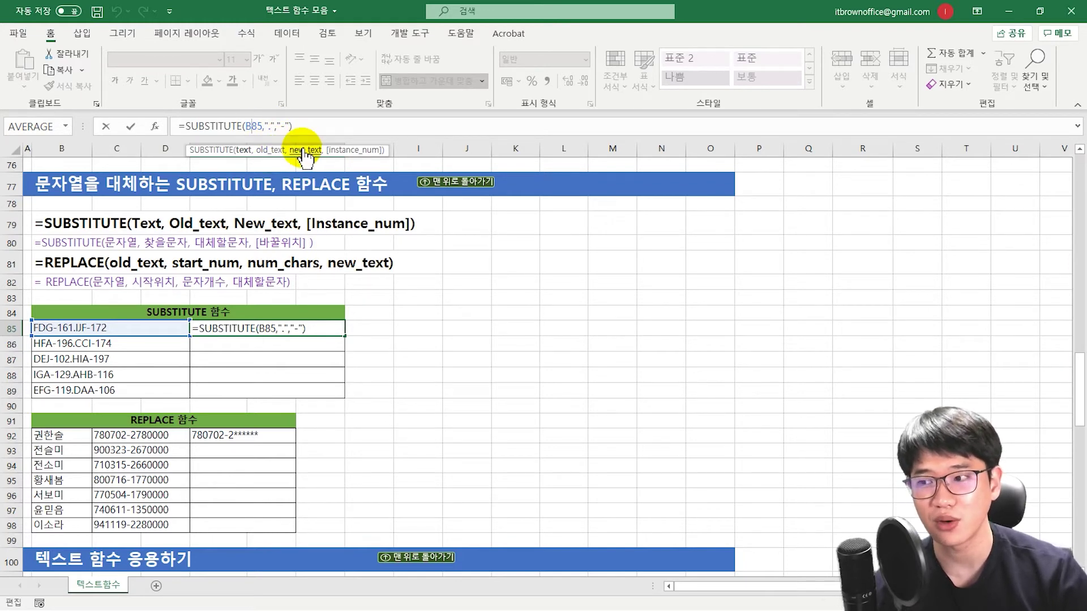
key(Return)
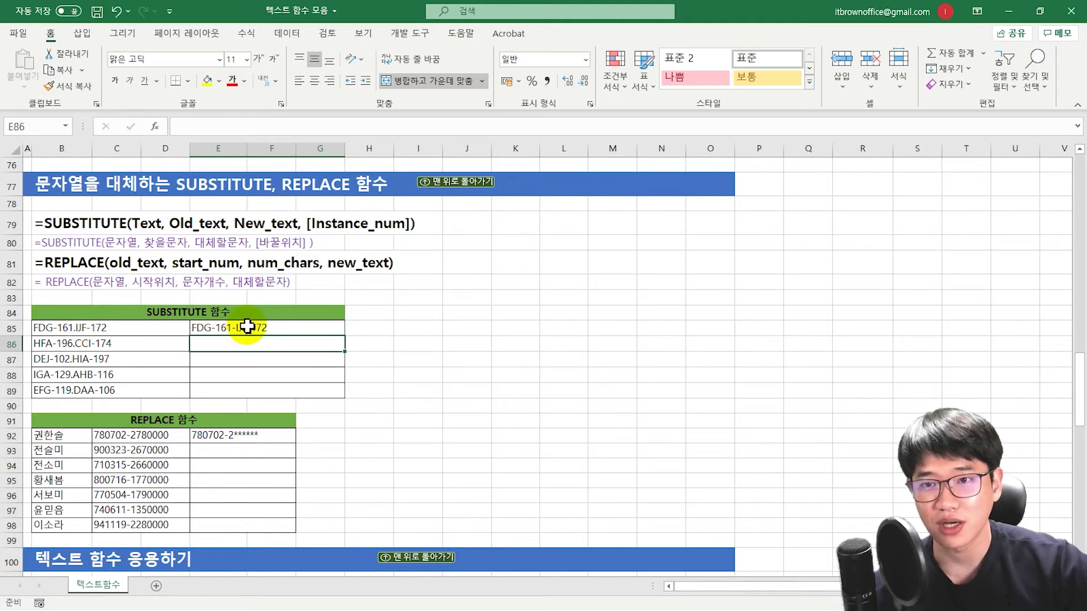
click(286, 325)
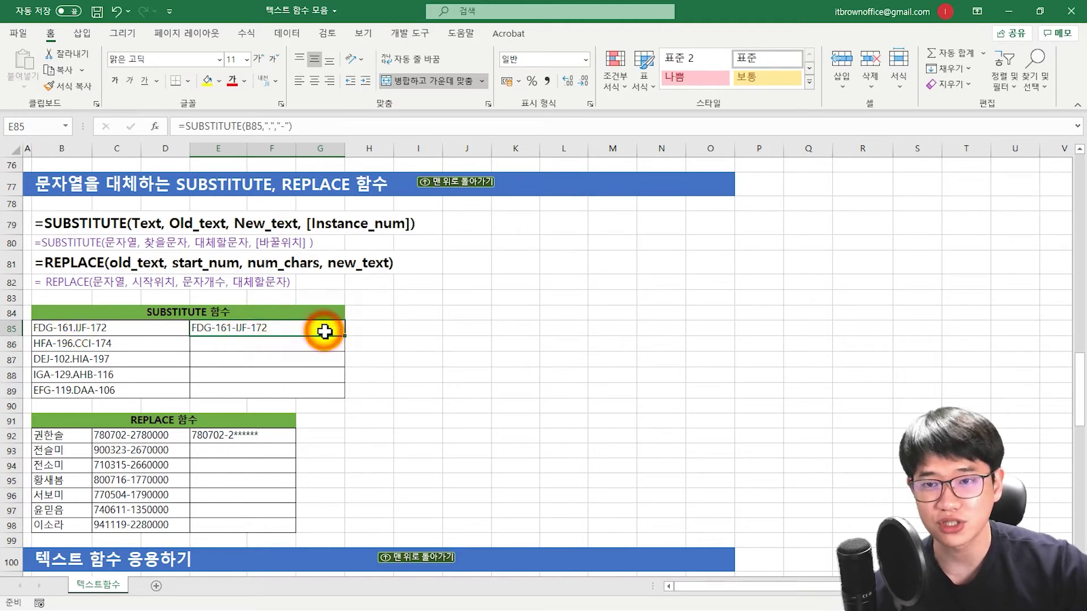
drag(345, 337, 340, 393)
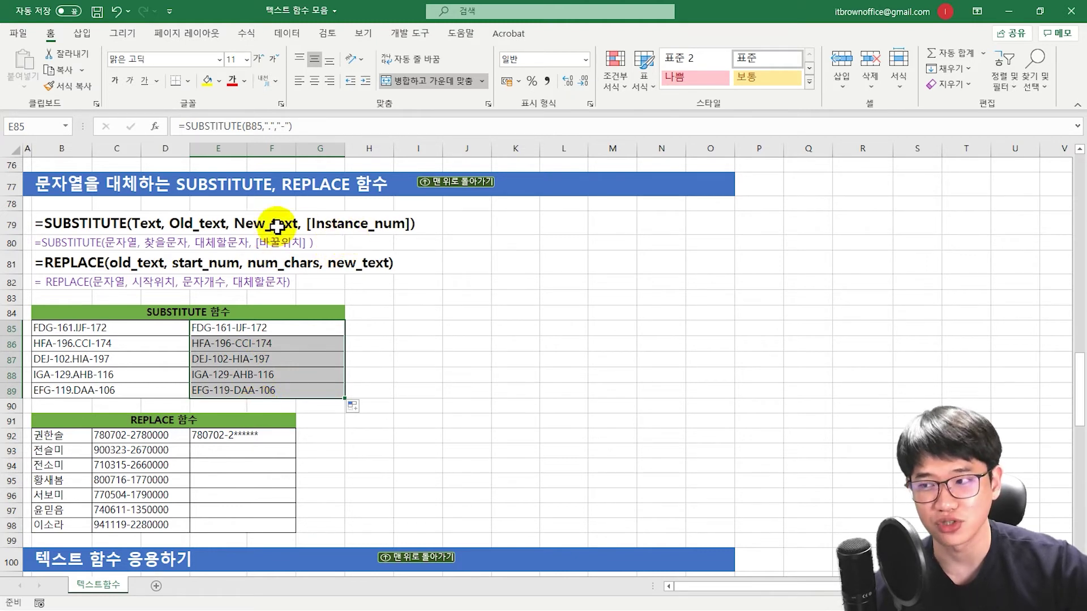
Copy the code in B85 to I85 and replace its second hyphen with a period, making it FDG-161.IJF.172
click(164, 328)
key(ctrl+c)
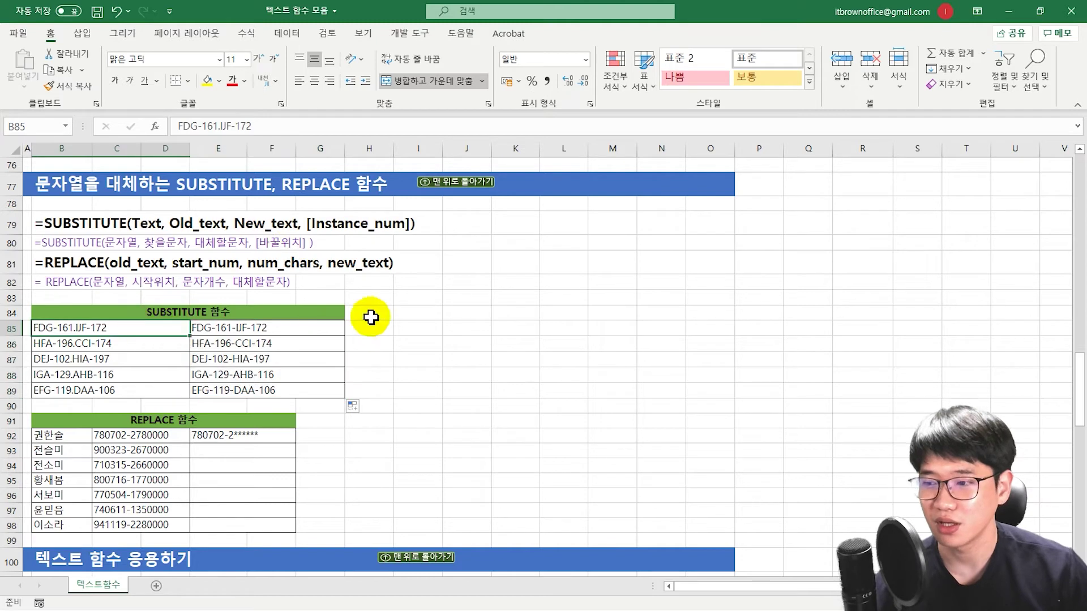
click(426, 328)
key(ctrl+v)
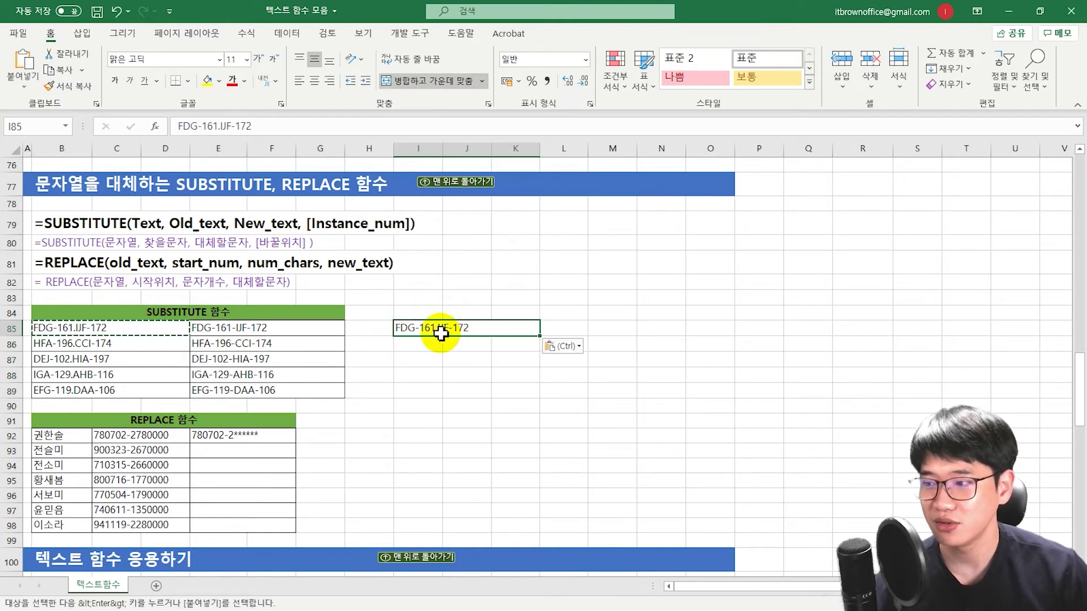
double_click(449, 328)
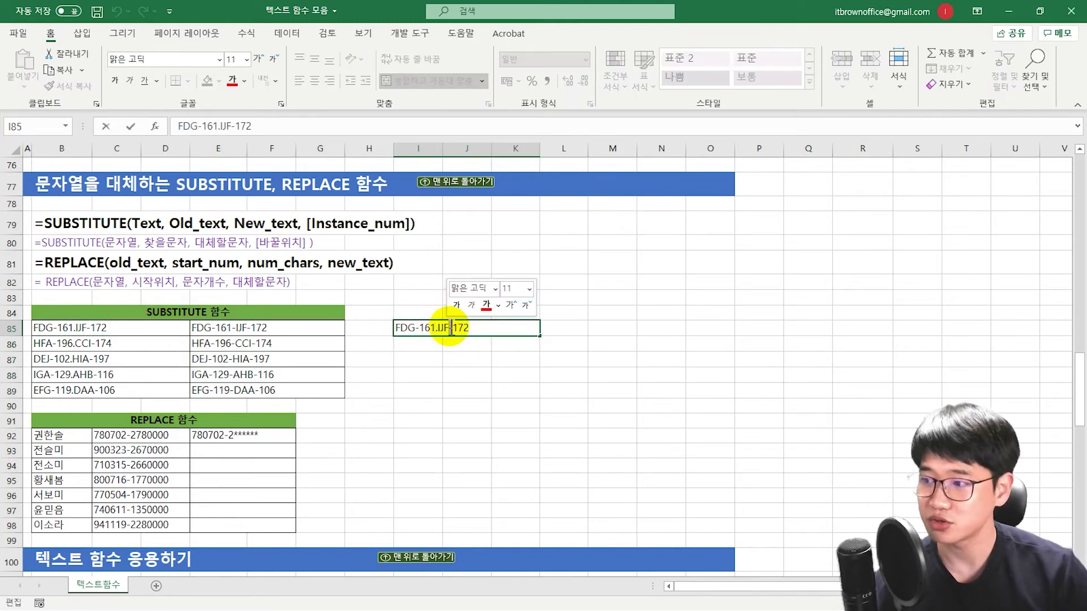
key(Delete)
text(.)
In I86, build a SUBSTITUTE formula on I85 that replaces "." with "-", using Instance_num 2
click(498, 343)
text(=sub)
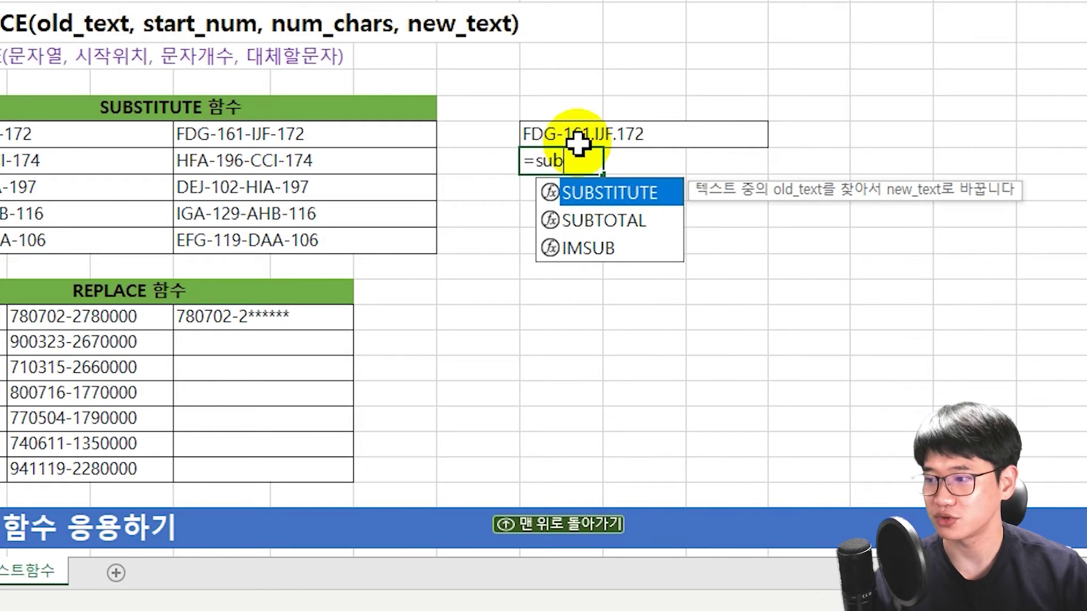
key(Tab)
key(ctrl+a)
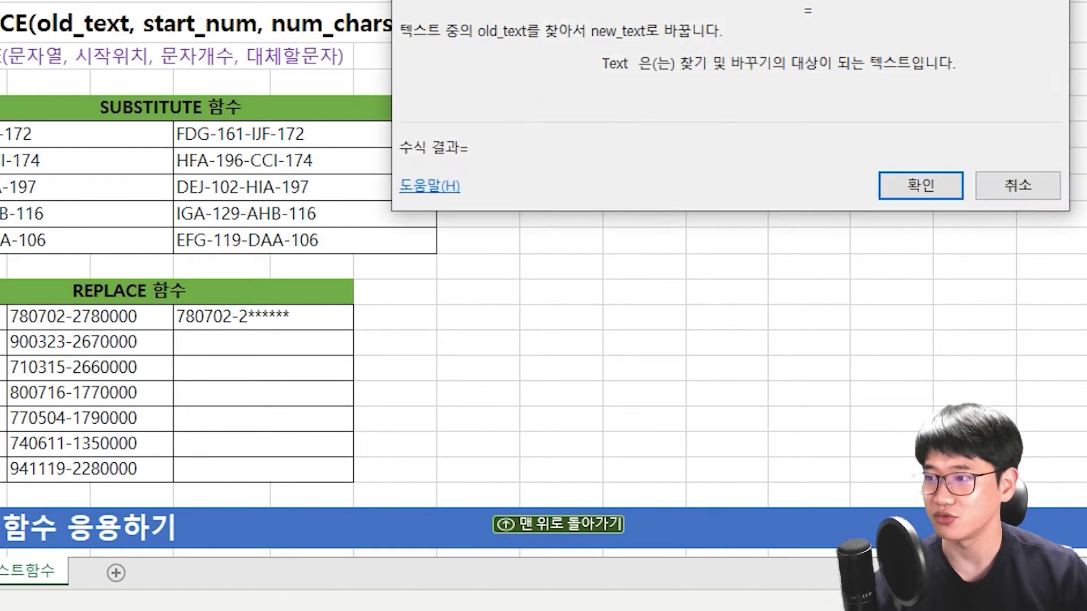
drag(708, 0, 412, 193)
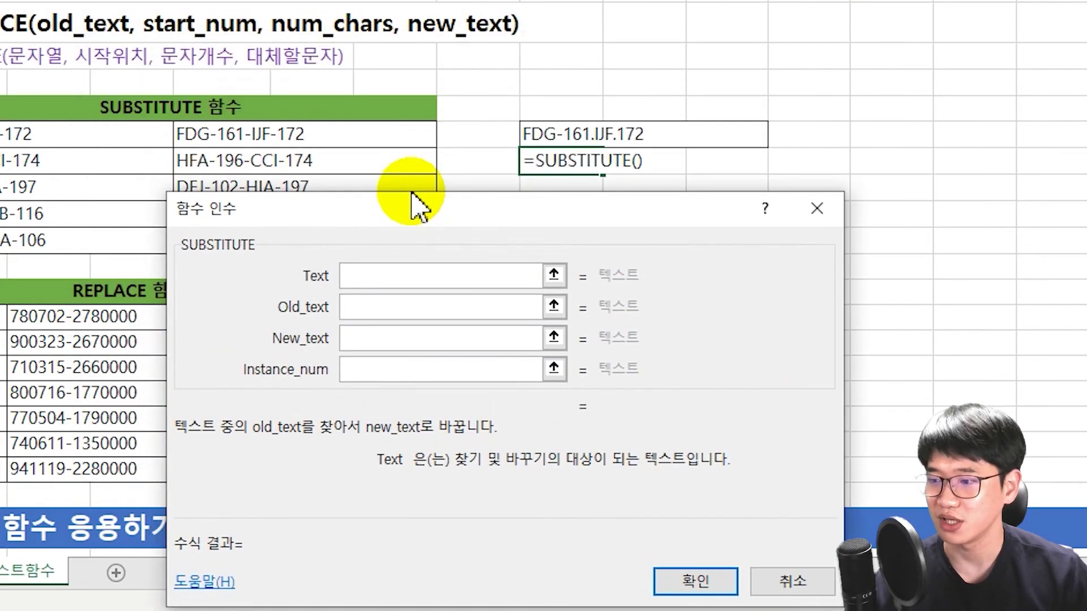
click(563, 136)
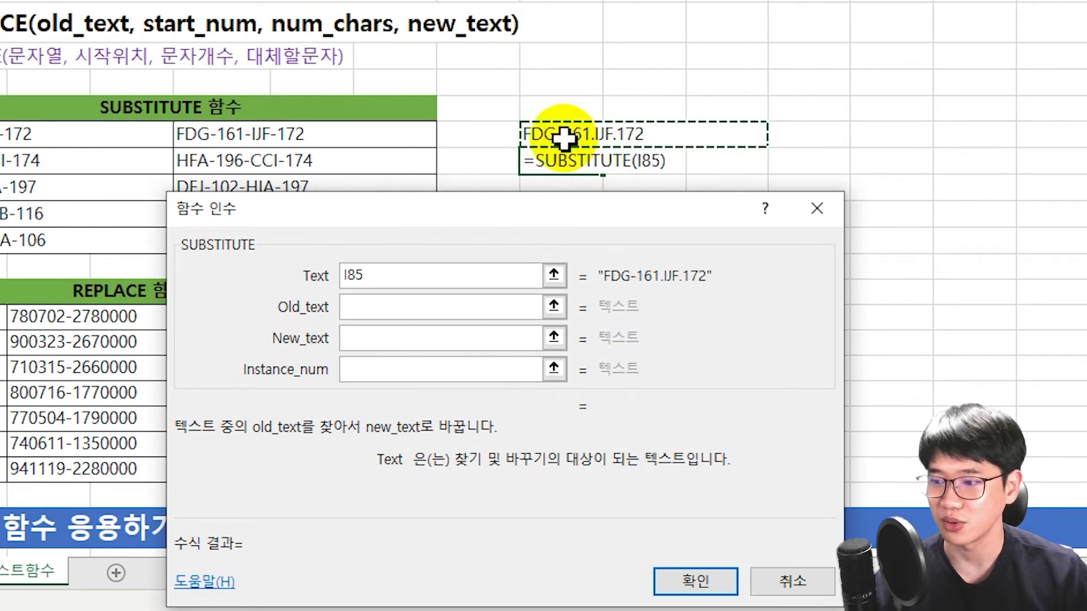
click(419, 308)
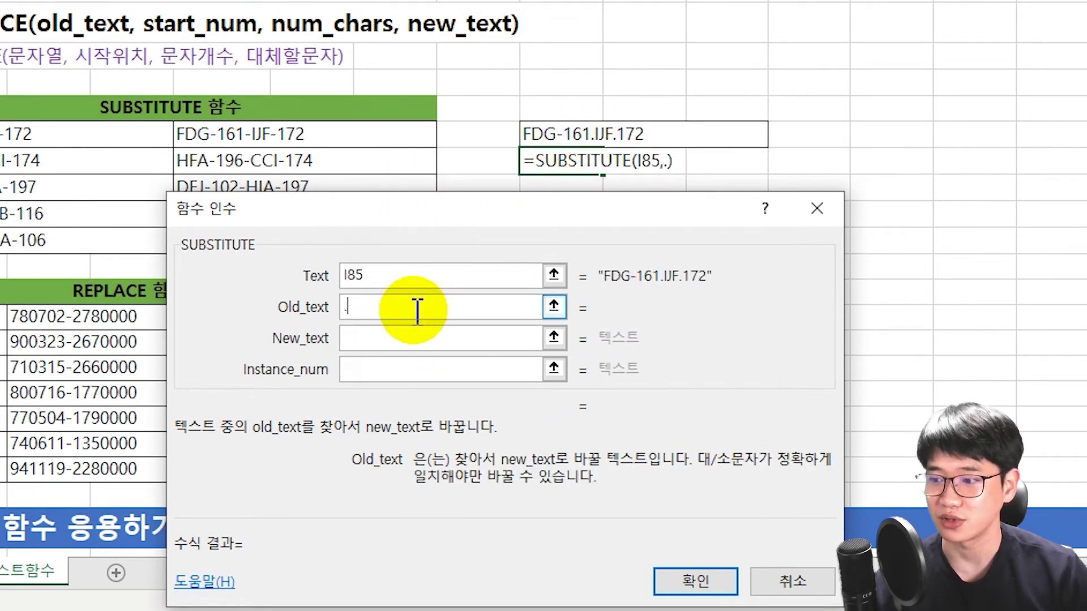
click(405, 338)
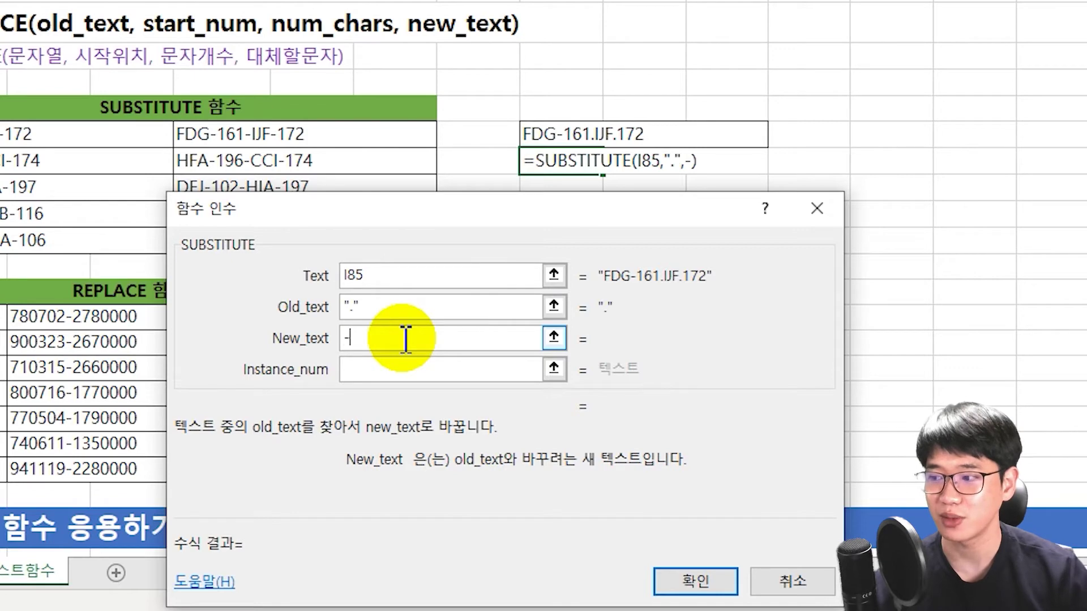
key(Tab)
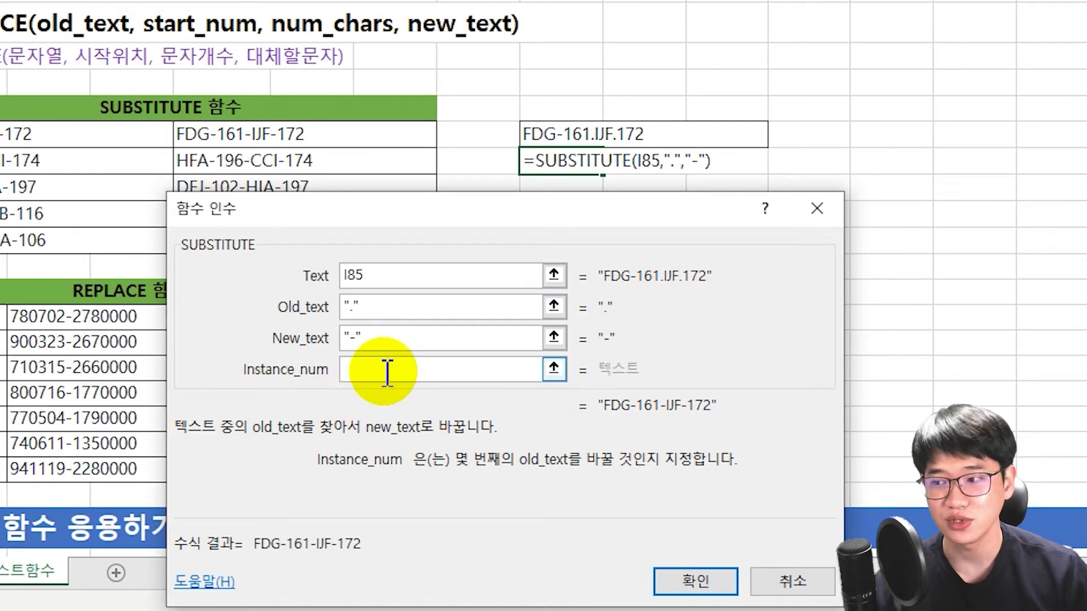
text(2)
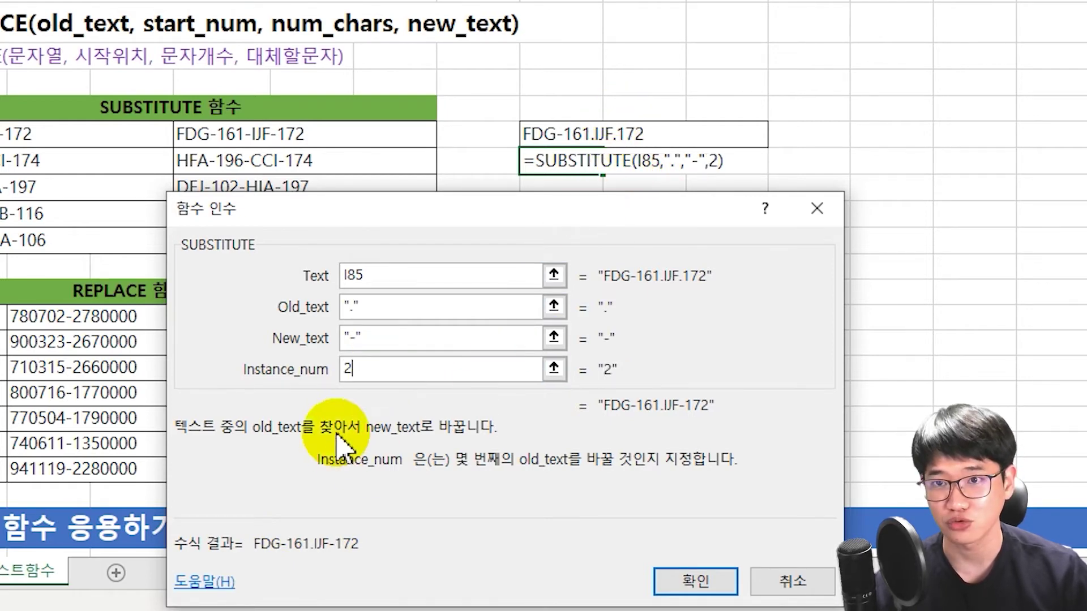
Try Instance_num 1 in the SUBSTITUTE arguments, and clear that argument again
key(BackSpace)
text(1)
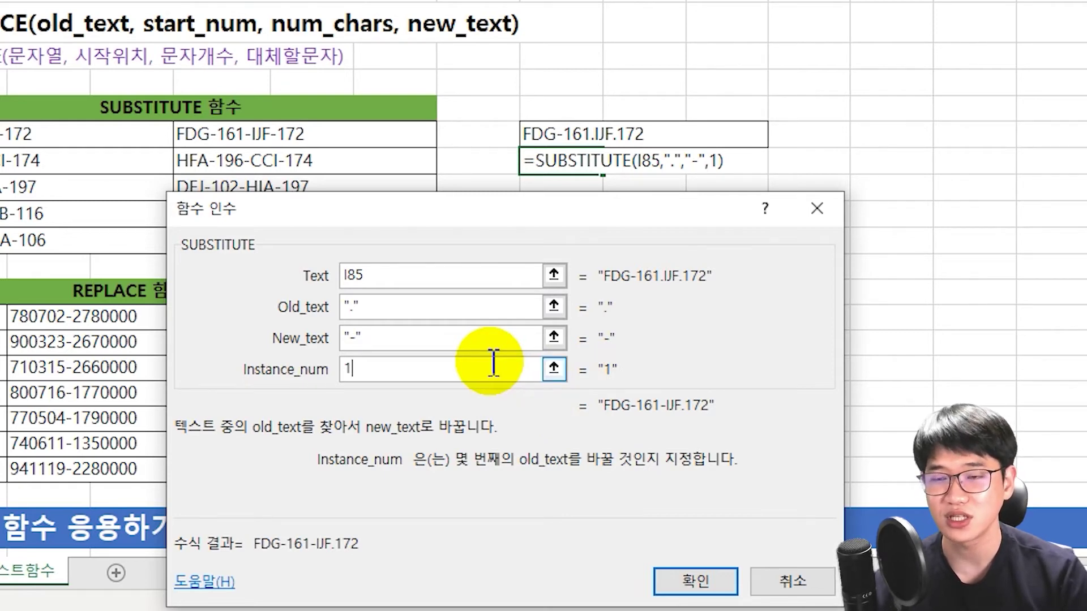
double_click(464, 365)
key(BackSpace)
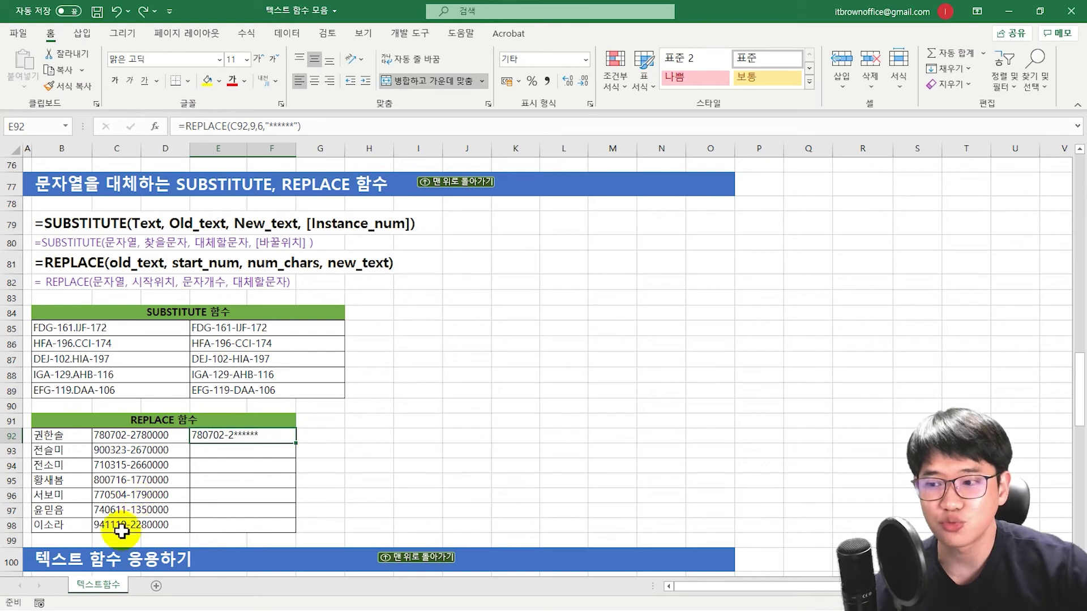
Change the replacement text in E92's REPLACE formula to "○○○○○○", and copy the formula down through row 98
click(248, 125)
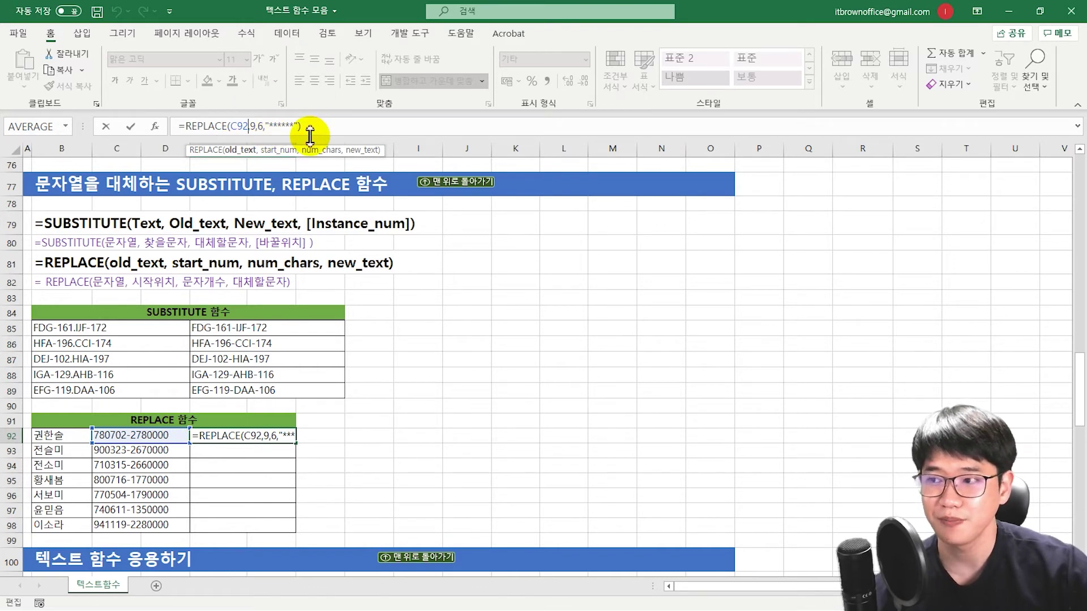
key(Return)
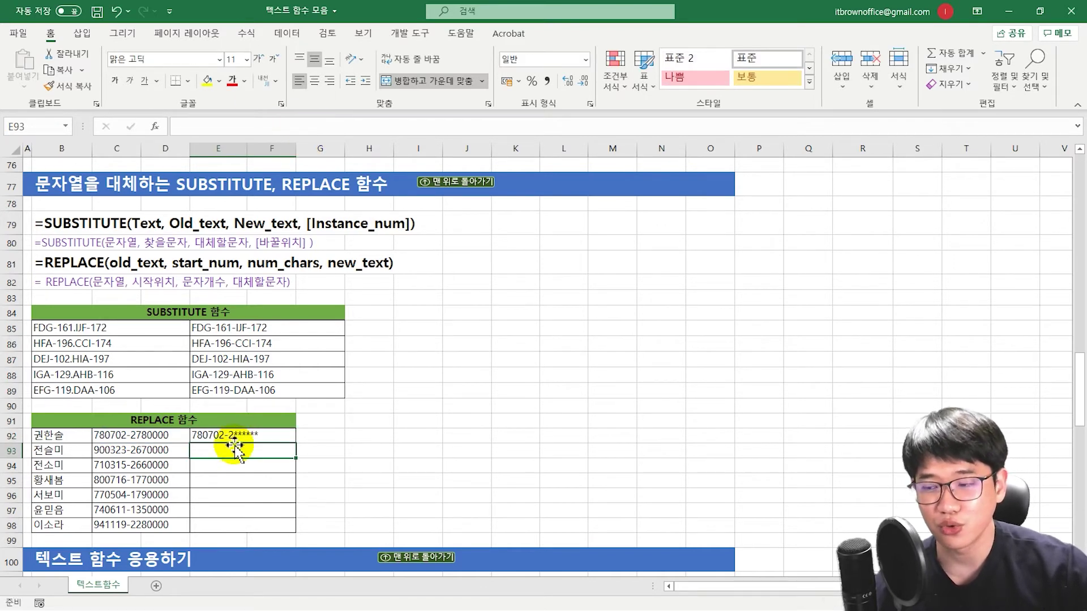
click(234, 437)
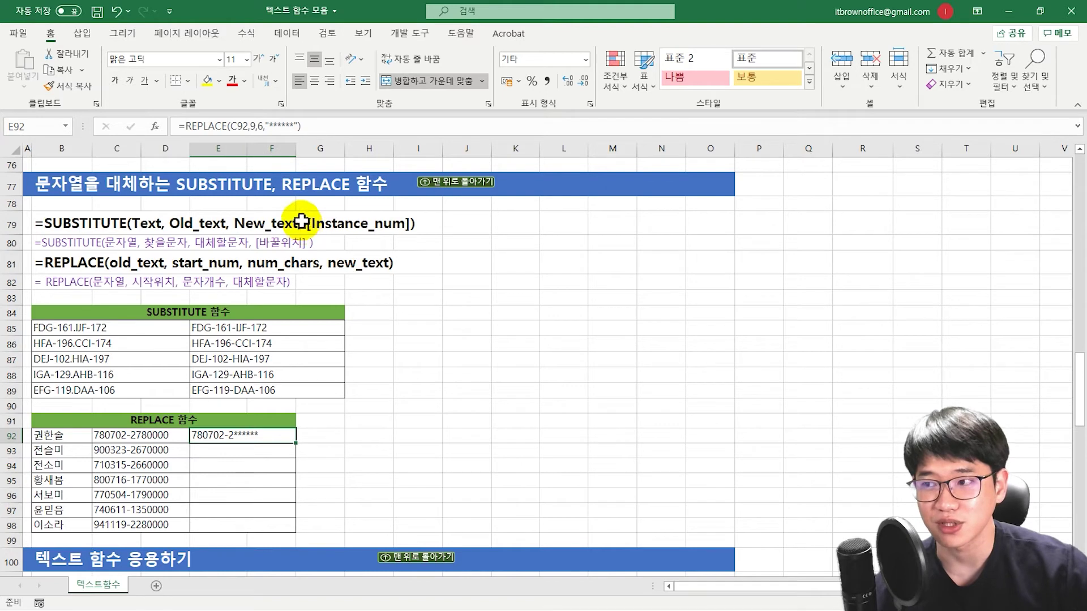
drag(270, 126, 295, 127)
text(ㅁ)
key(Hangul_Hanja)
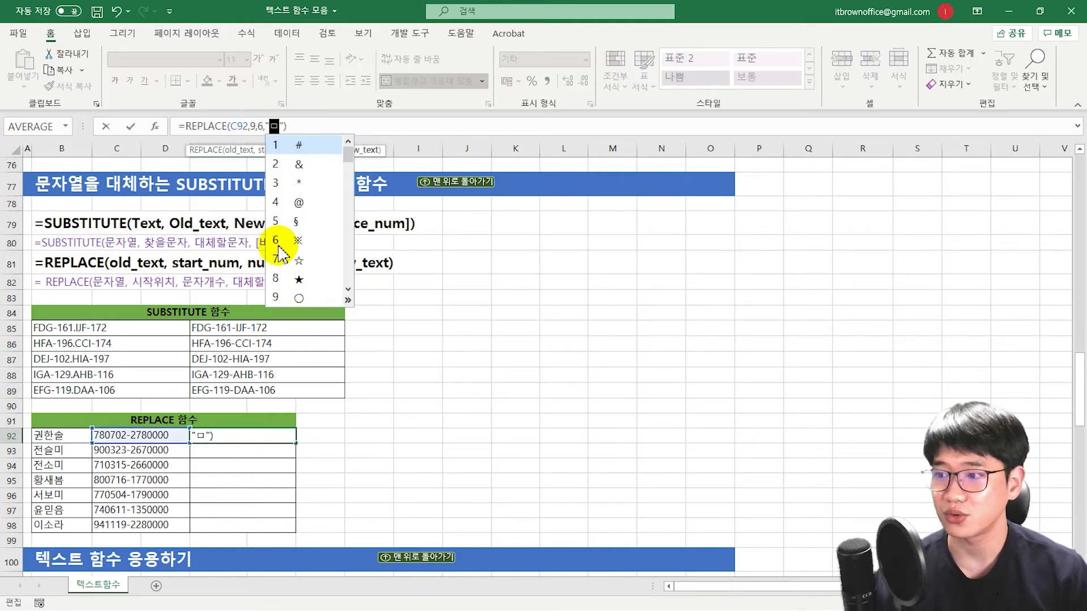
click(299, 291)
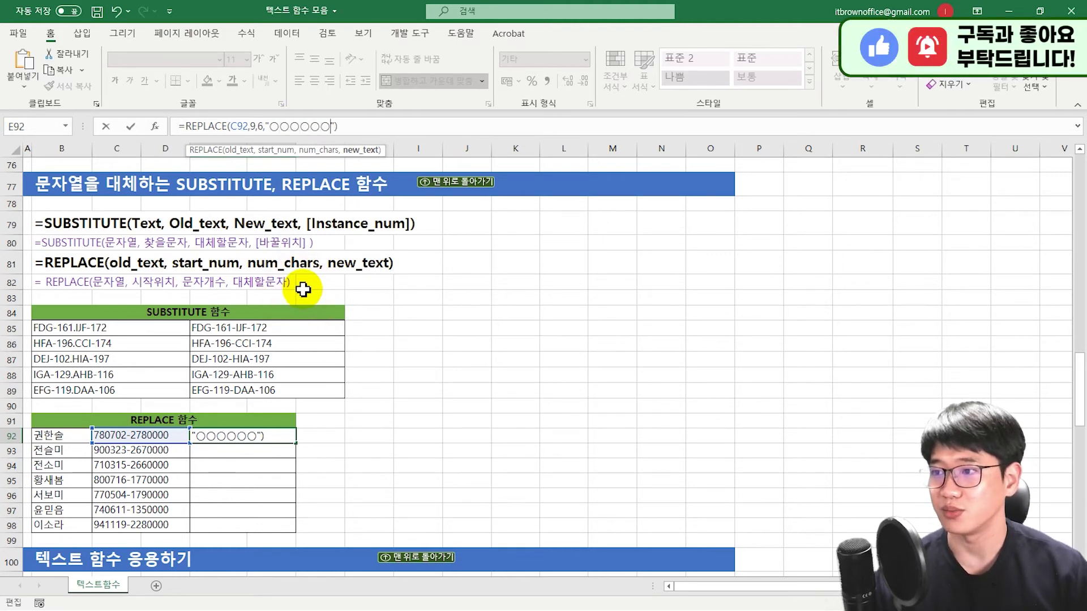
key(Return)
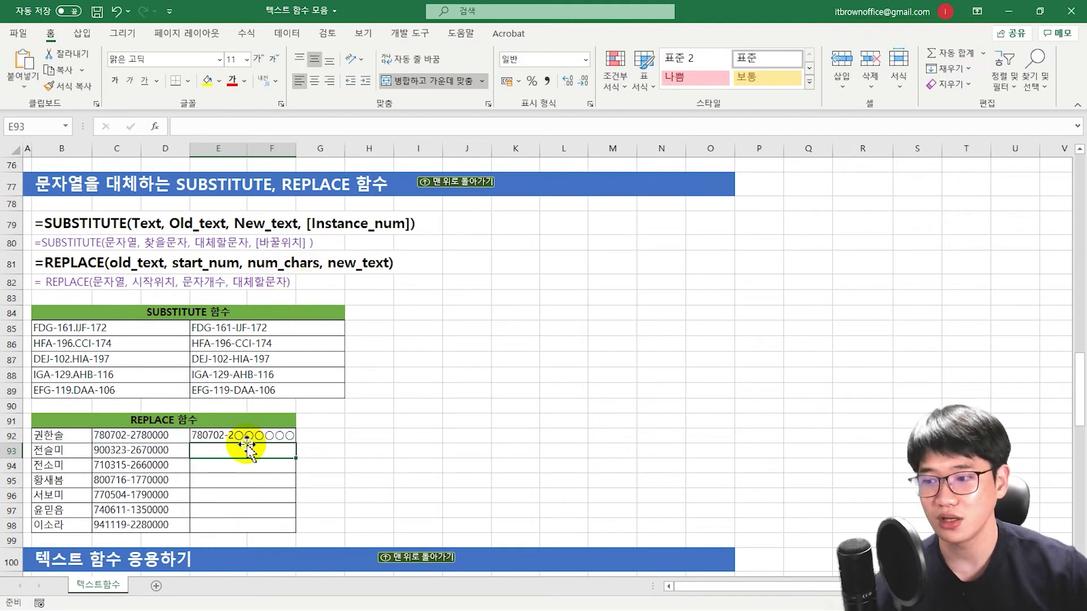
click(290, 434)
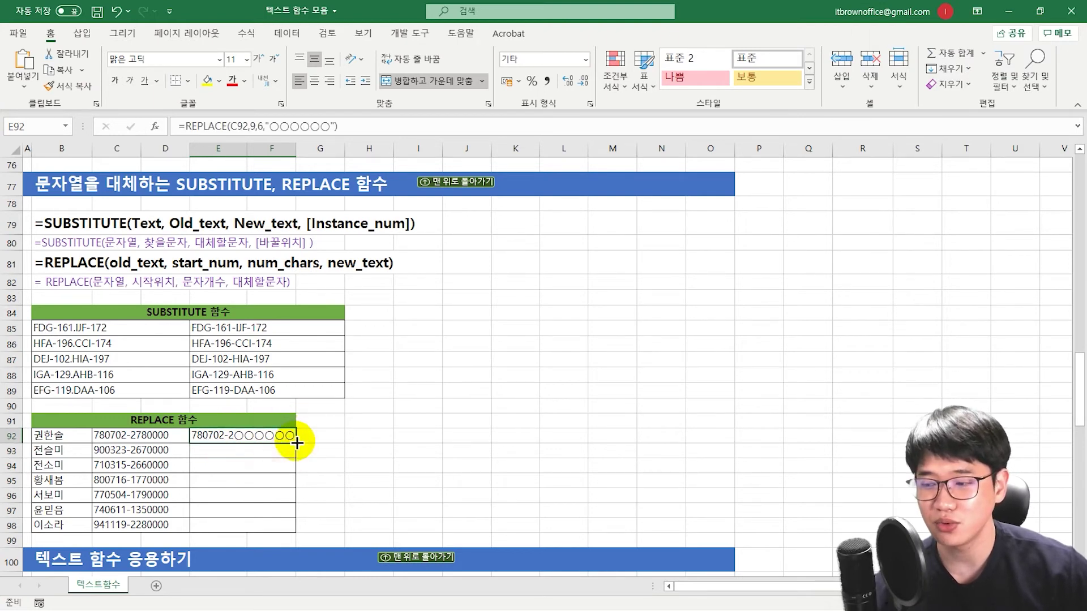
drag(295, 442, 291, 529)
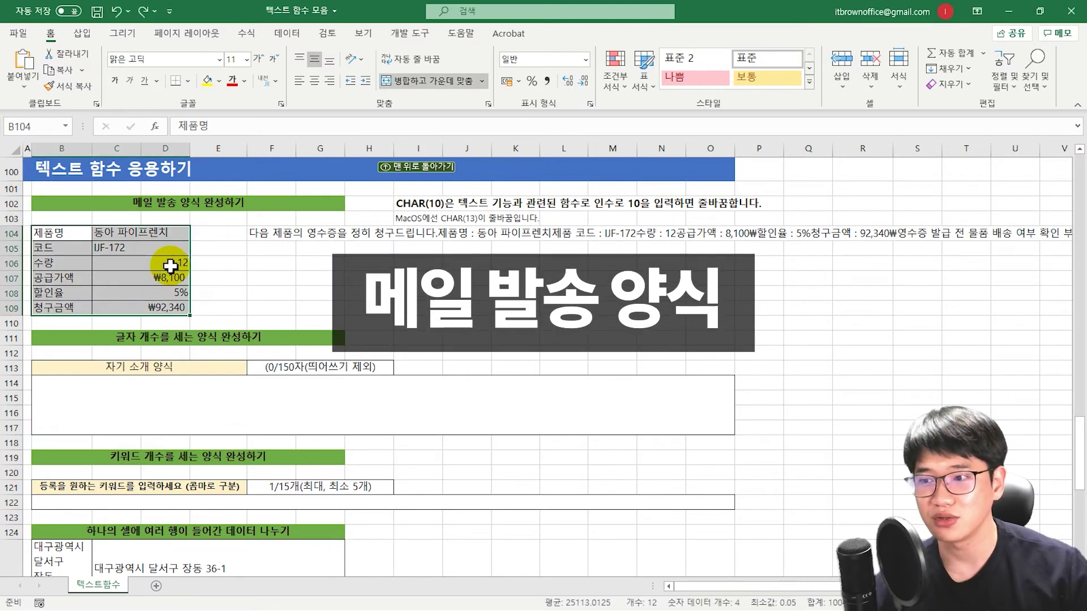
Review the product details in B104:D109 and show the full multi-line CONCAT formula in F104
drag(73, 235, 155, 308)
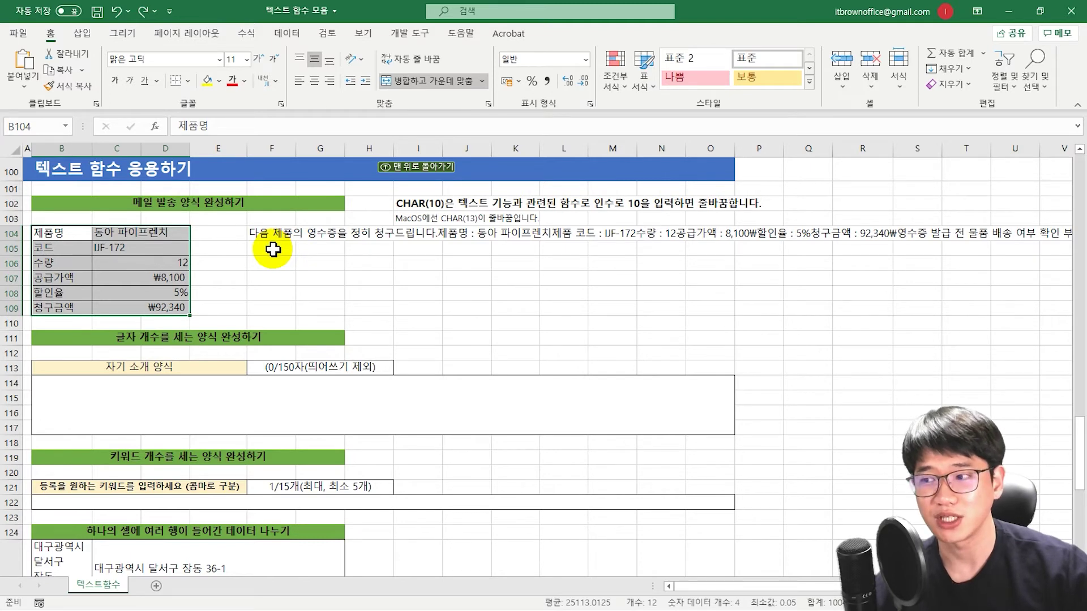
click(266, 234)
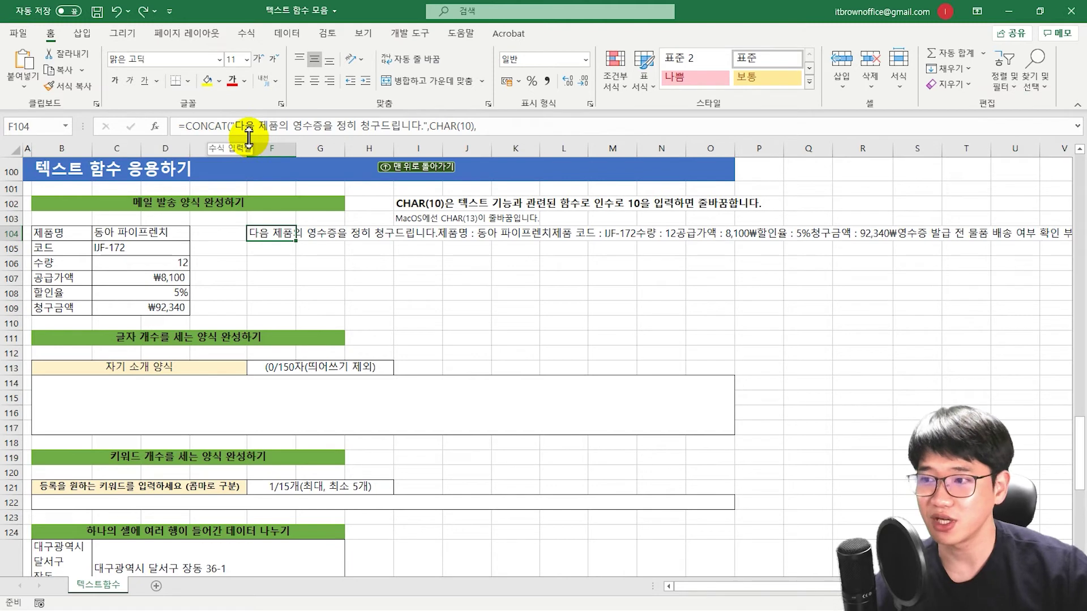
drag(252, 139, 266, 244)
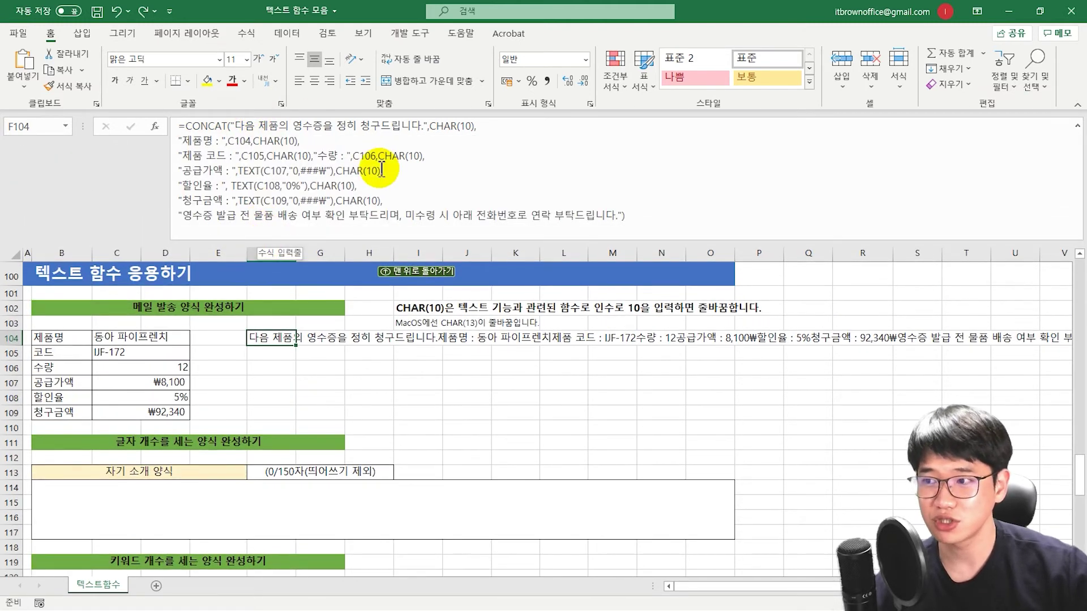
Try adding line breaks inside the F104 formula after the quantity line, and remove them again
click(430, 157)
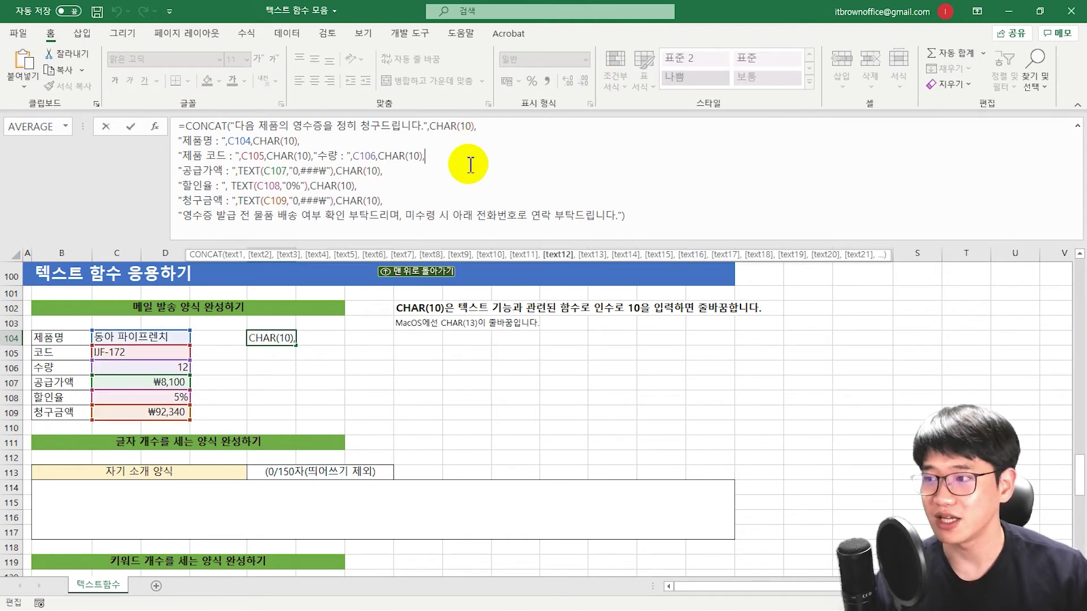
key(alt+Return)
key(alt+Return)
key(Delete)
key(Delete)
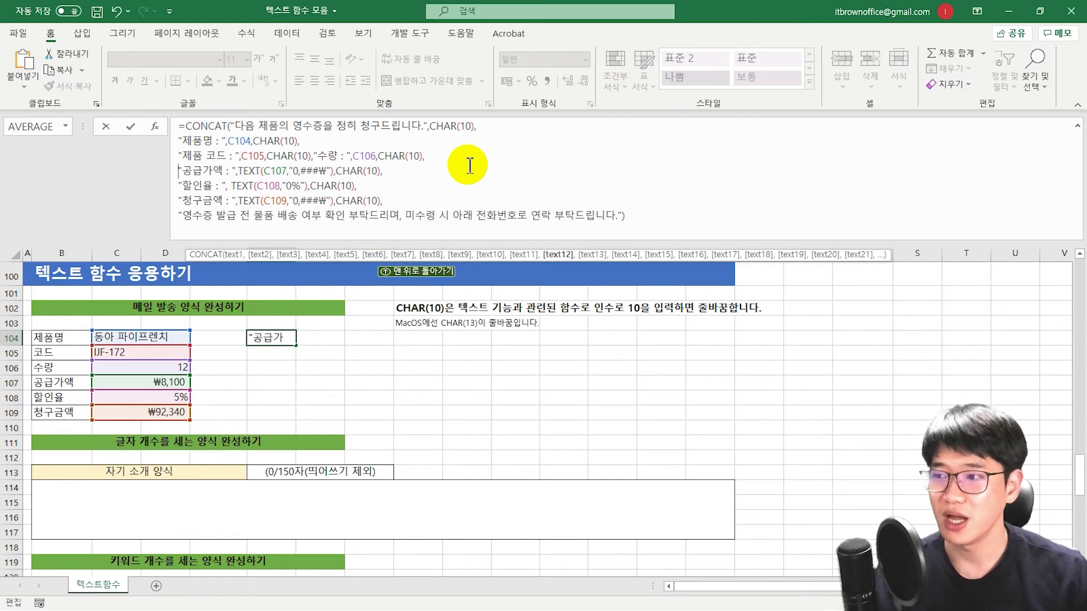
Examine the CONCAT formula's text labels and cell references, and inspect the arguments of the CHAR(10) after C106
drag(209, 126, 221, 126)
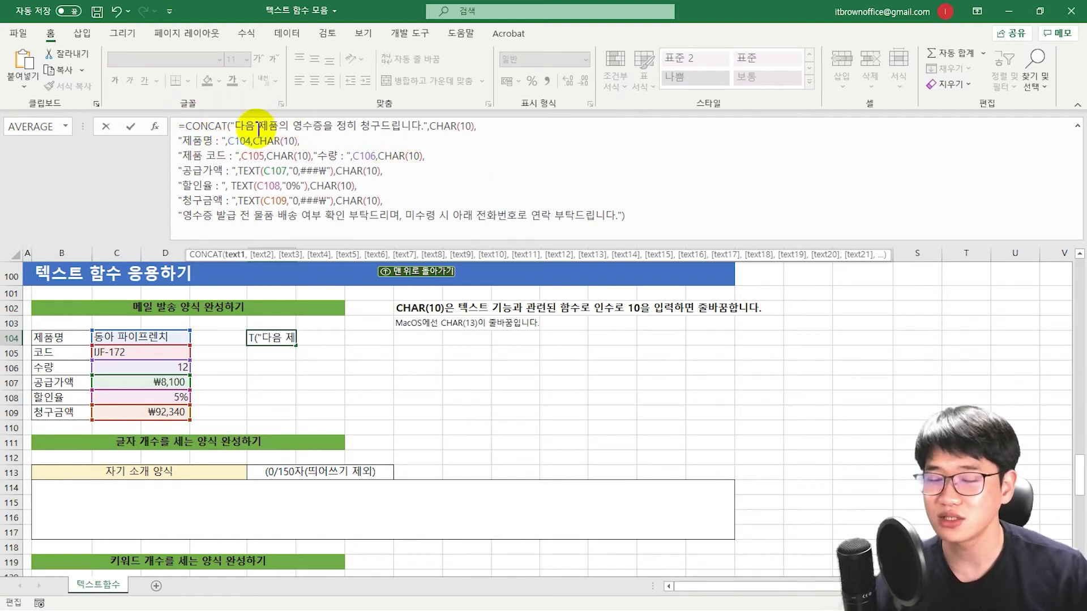
drag(213, 140, 214, 186)
click(214, 186)
click(234, 140)
click(248, 155)
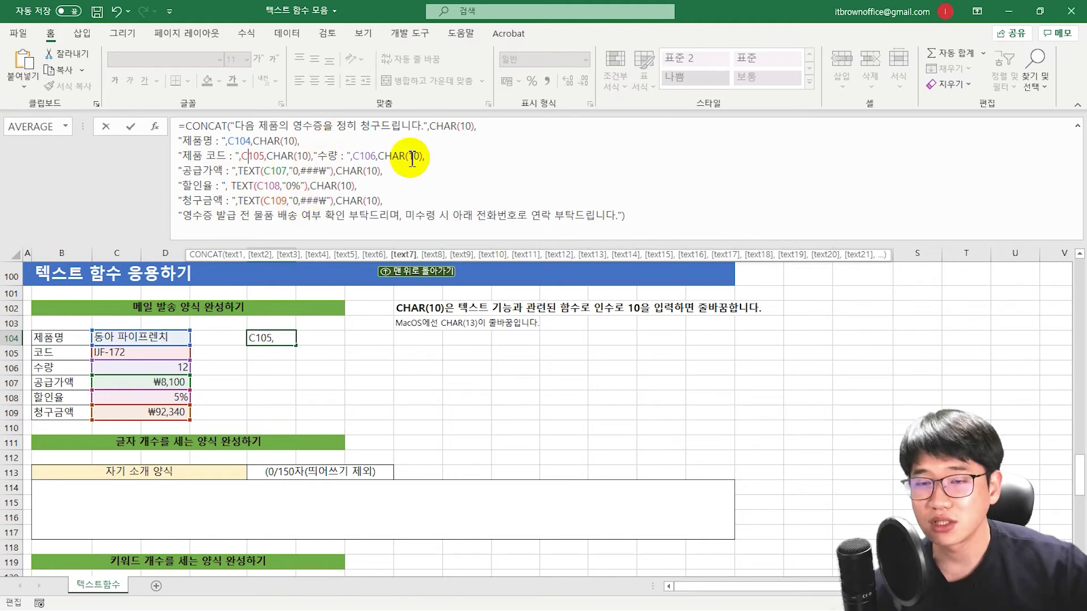
drag(379, 156, 402, 162)
click(154, 126)
drag(291, 367, 272, 209)
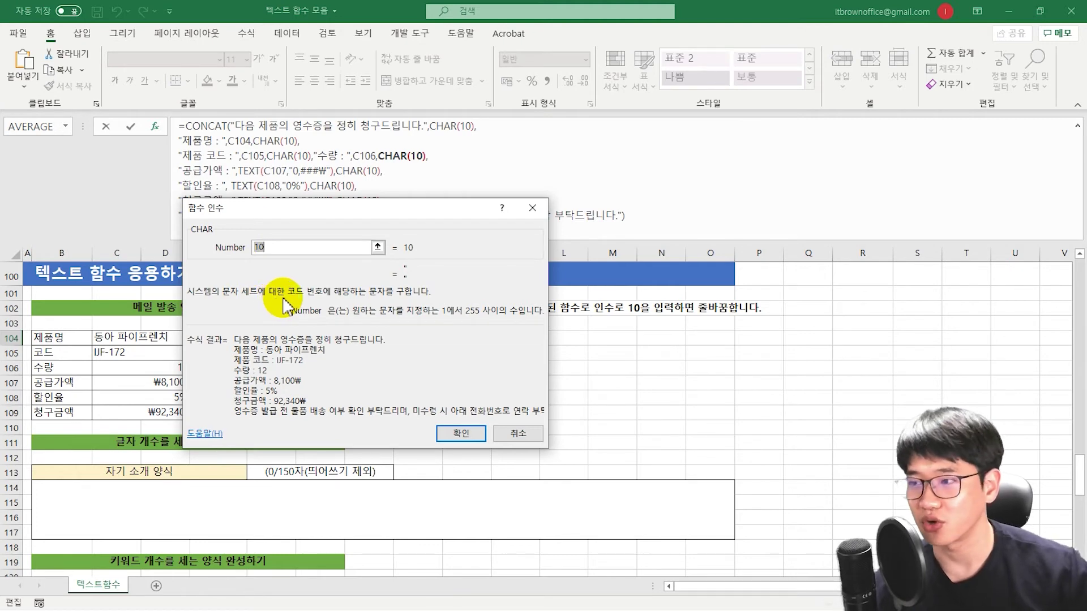
click(531, 209)
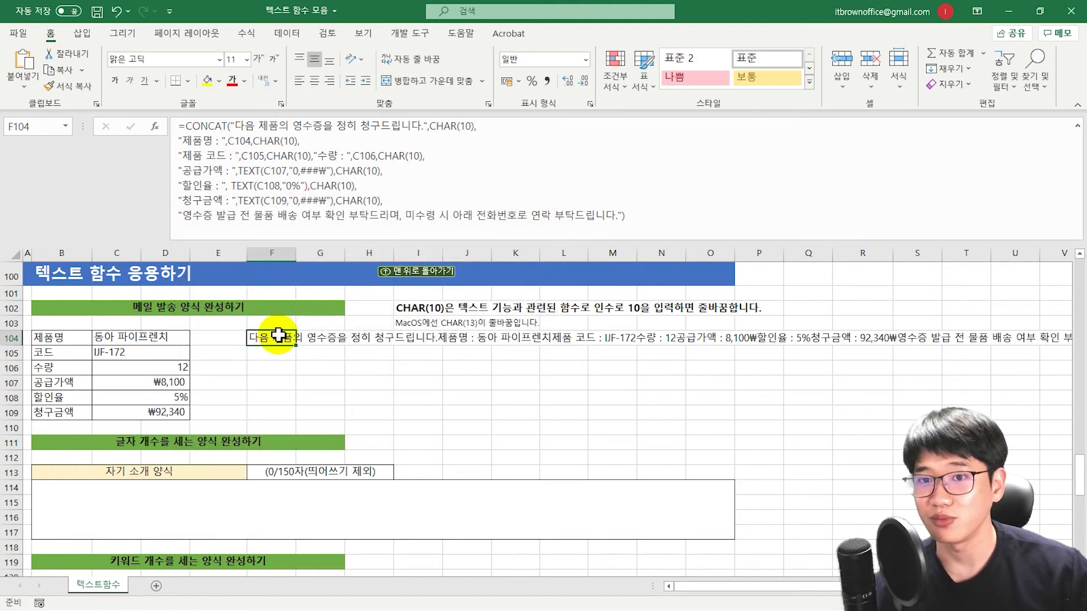
Merge and center F104:O109, and wrap the text of the merged mail message
key(Down)
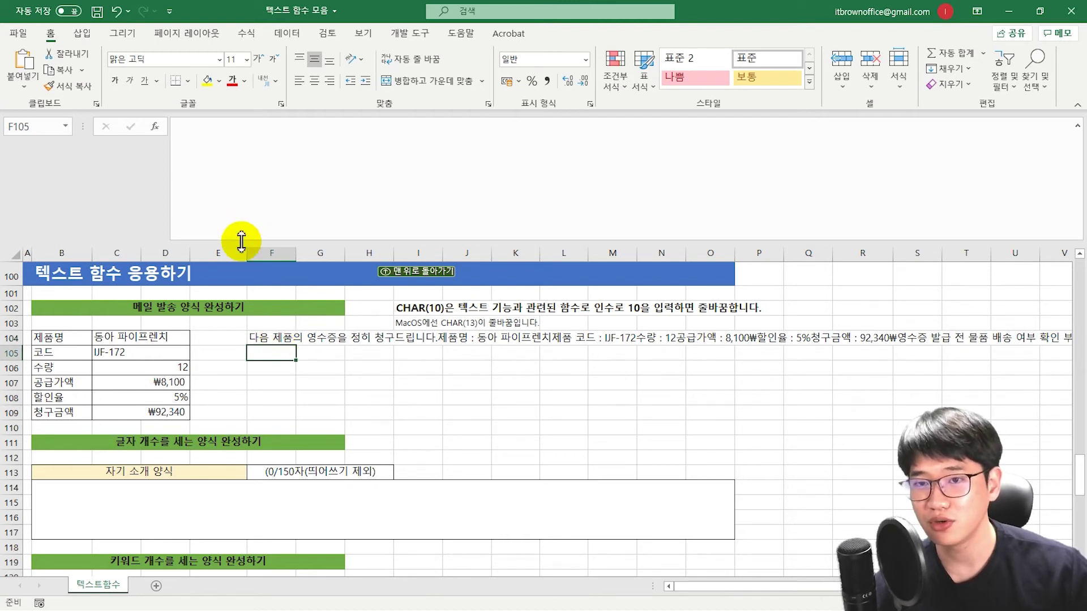
drag(241, 242, 242, 136)
drag(266, 233, 707, 313)
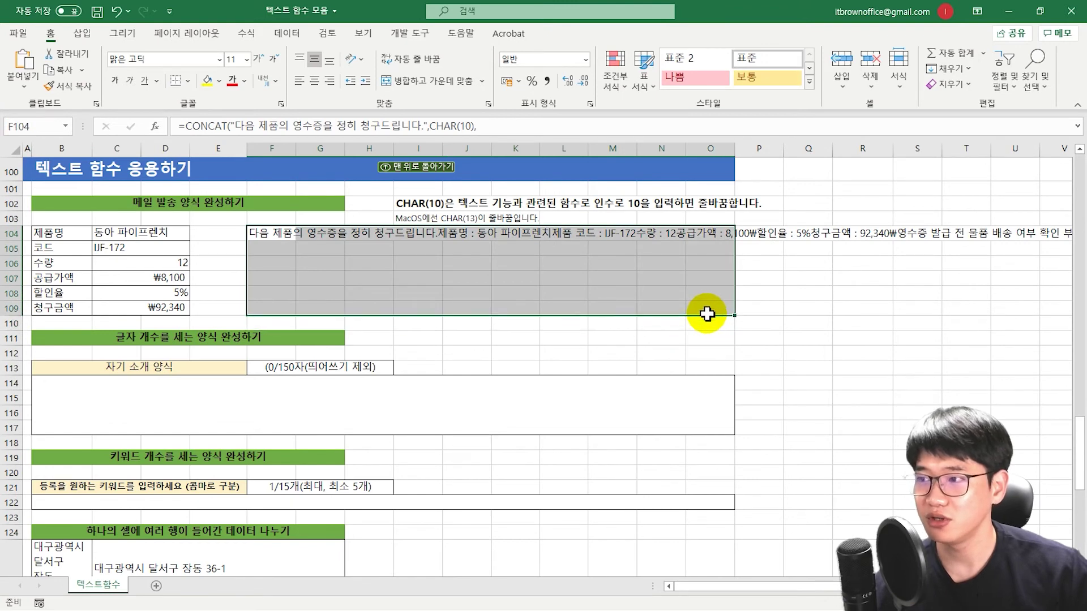
click(469, 83)
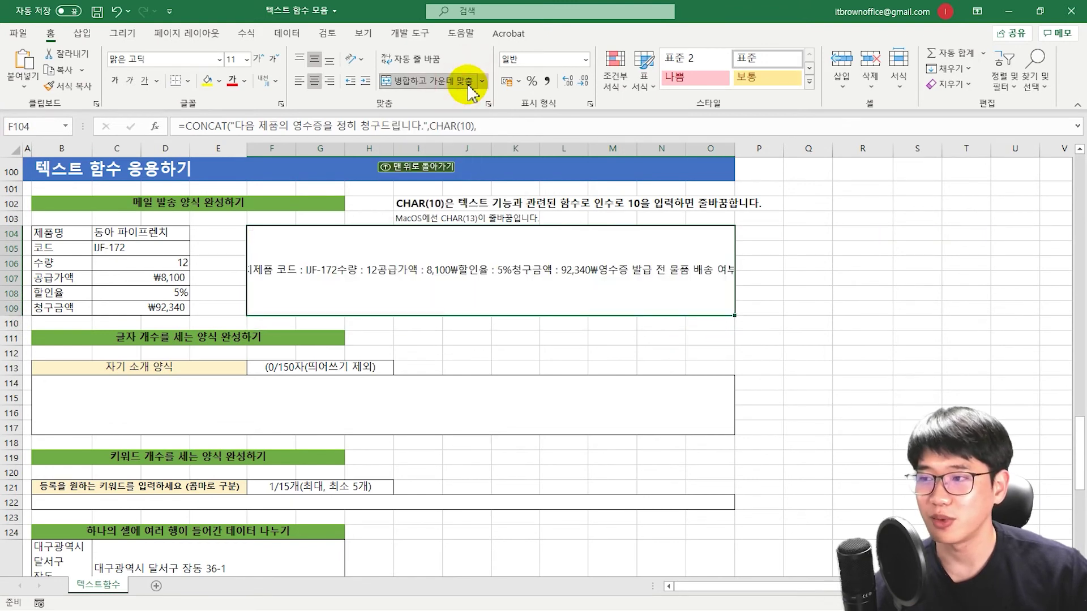
click(421, 59)
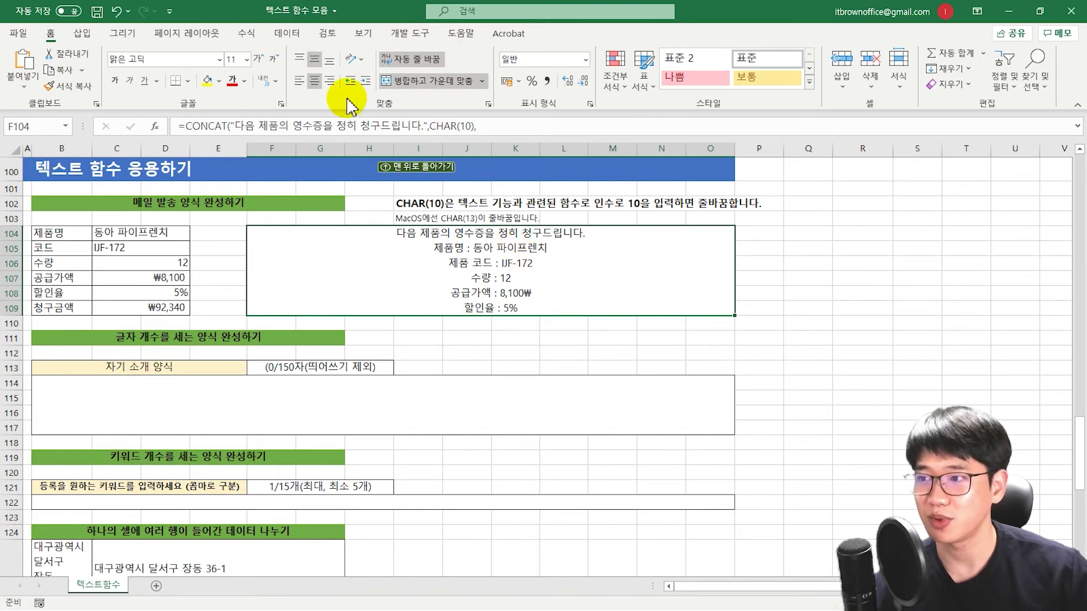
Left-align the merged mail message and increase the height of row 109 until every message line fits
click(299, 81)
drag(22, 318, 20, 352)
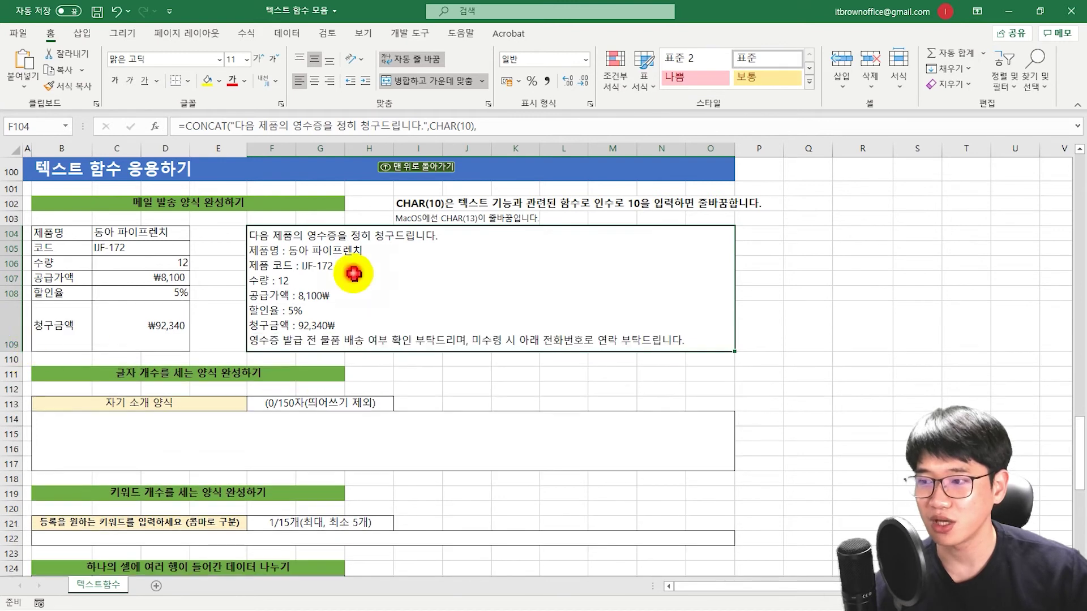
click(742, 358)
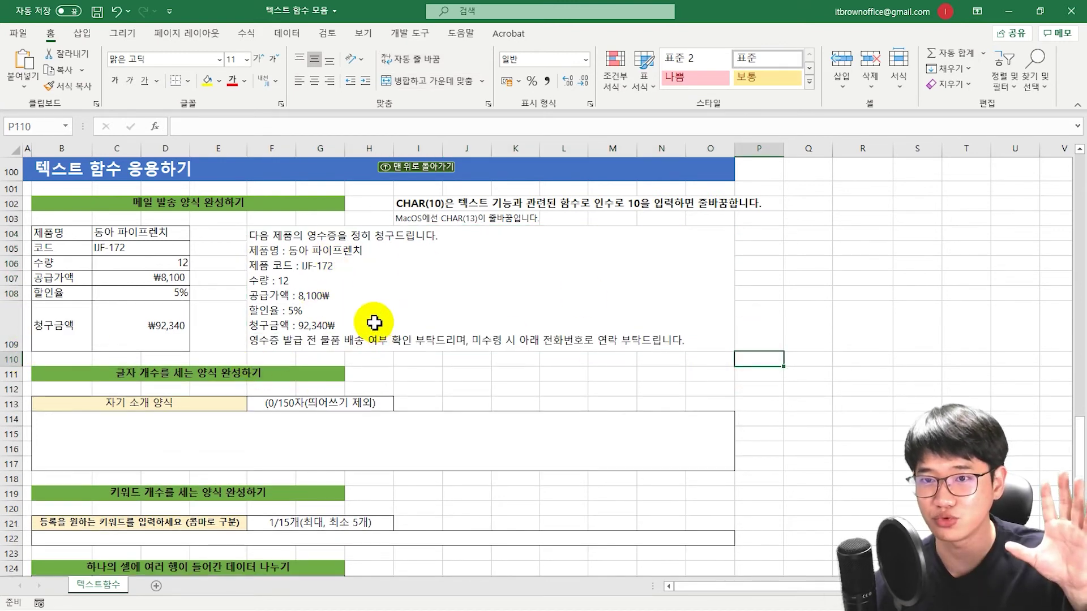
Copy the merged mail message in F104, paste it into the body of a new Gmail message, and return to Excel
click(290, 273)
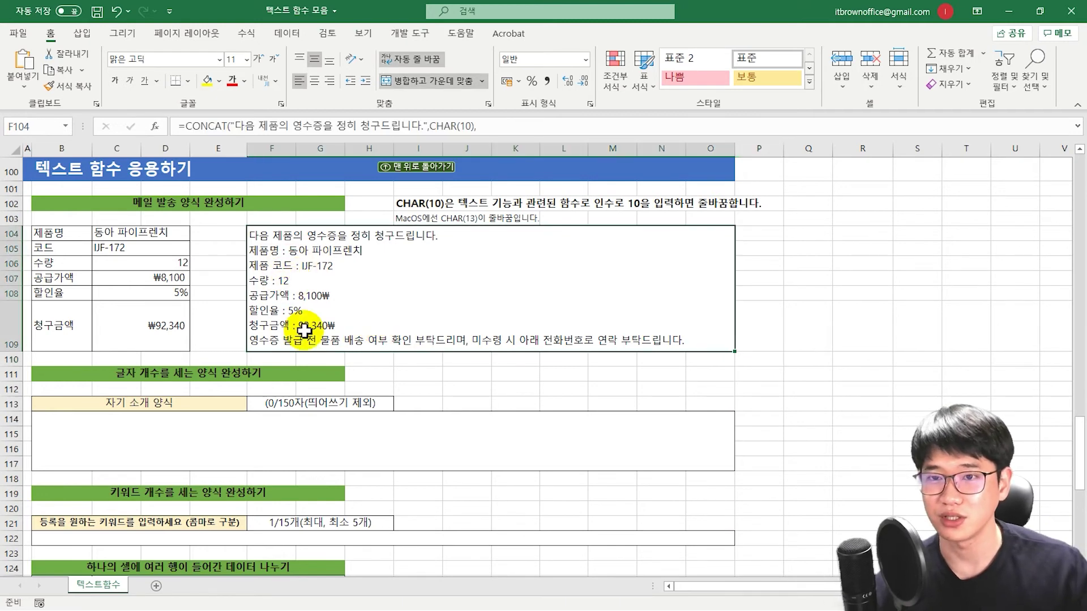
key(ctrl+c)
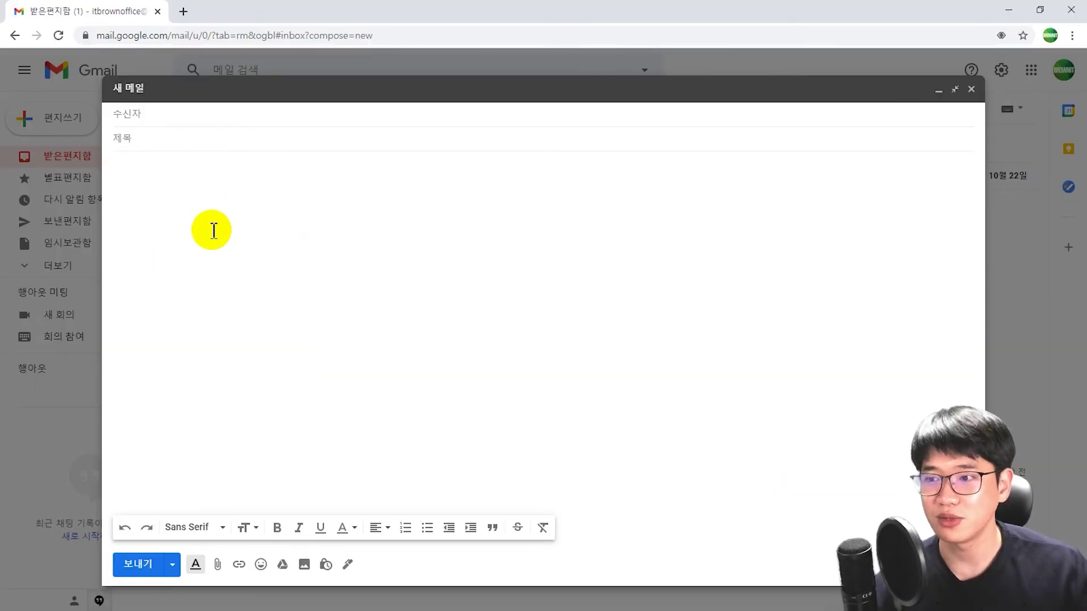
key(ctrl+v)
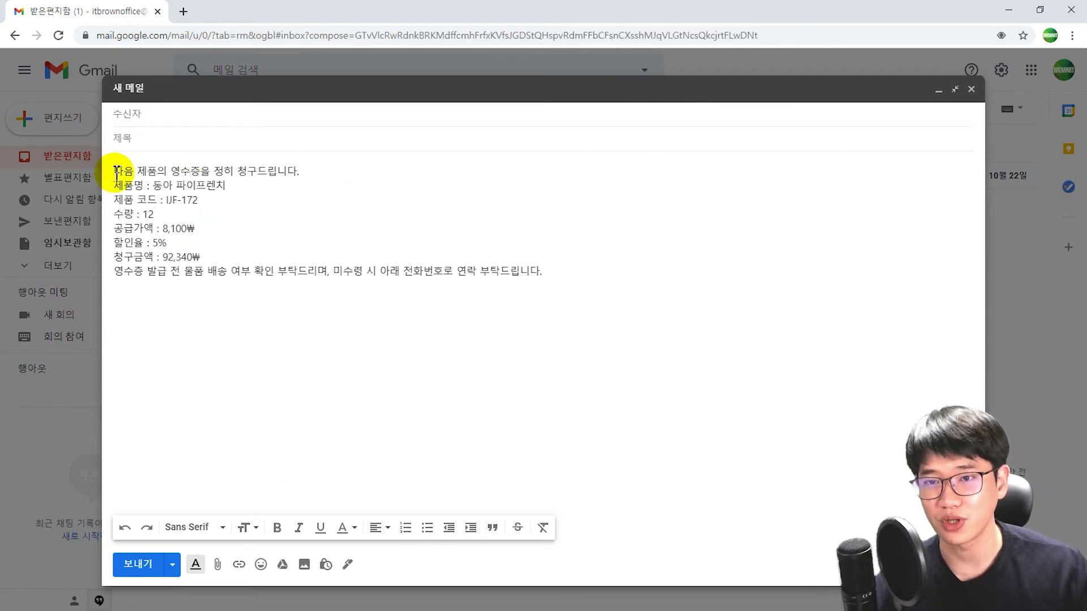
drag(126, 176, 415, 247)
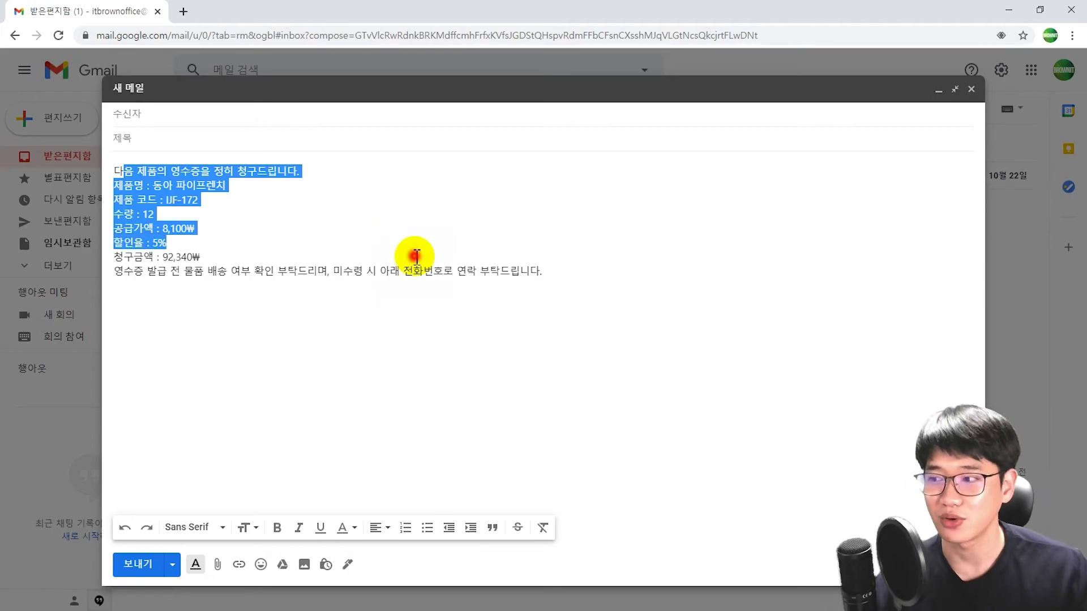
click(418, 260)
key(alt+Tab)
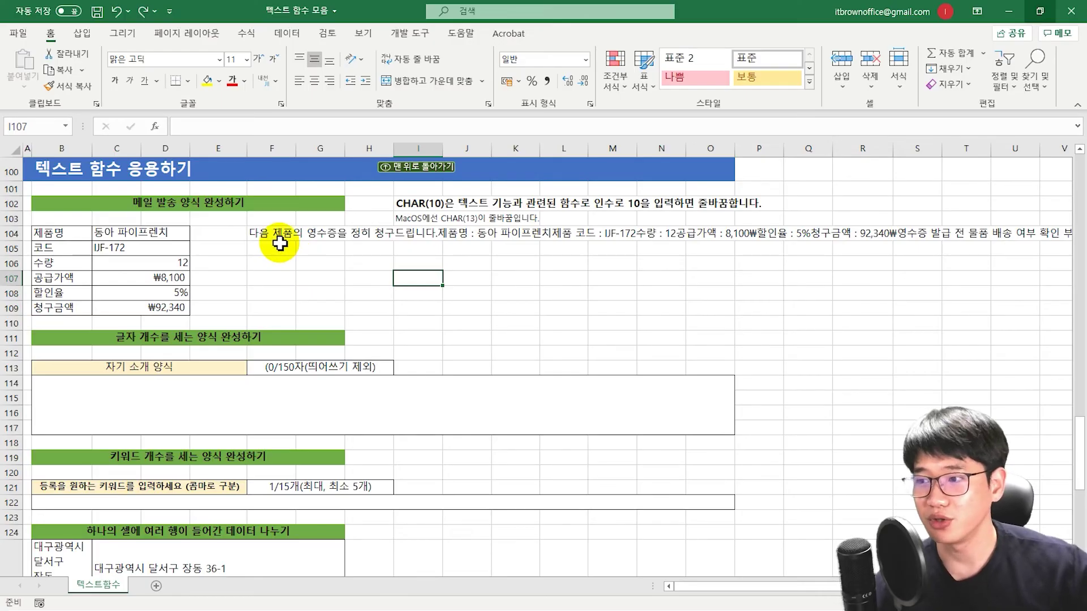
Enter "안녕하세요 저는 브라운입니다" in the self-introduction box B114, and inspect the character-count formula in F113
drag(276, 236, 697, 310)
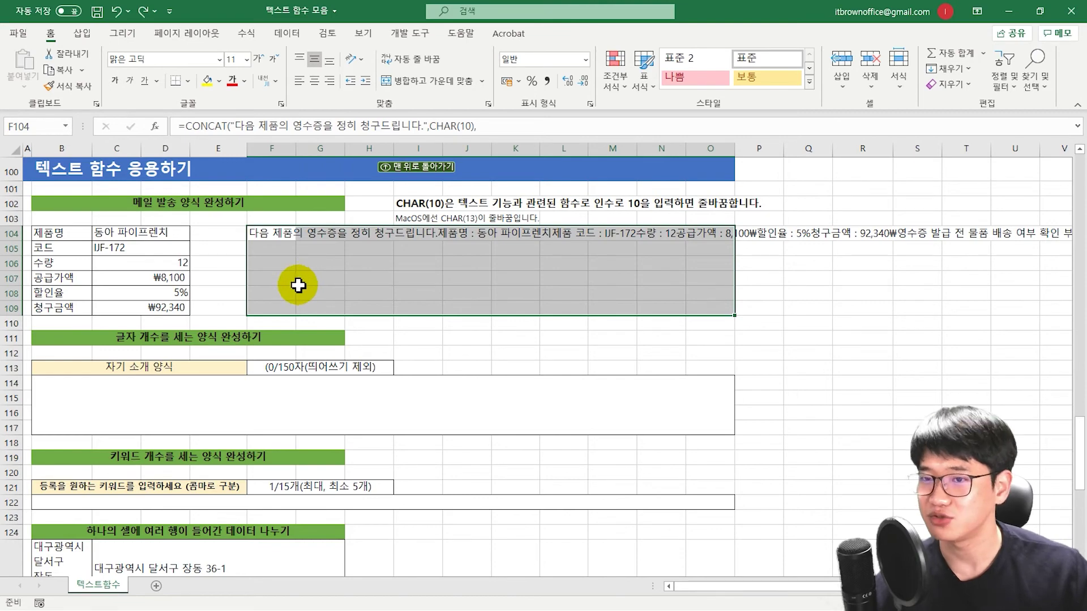
click(398, 324)
scroll(415, 328, down, 2)
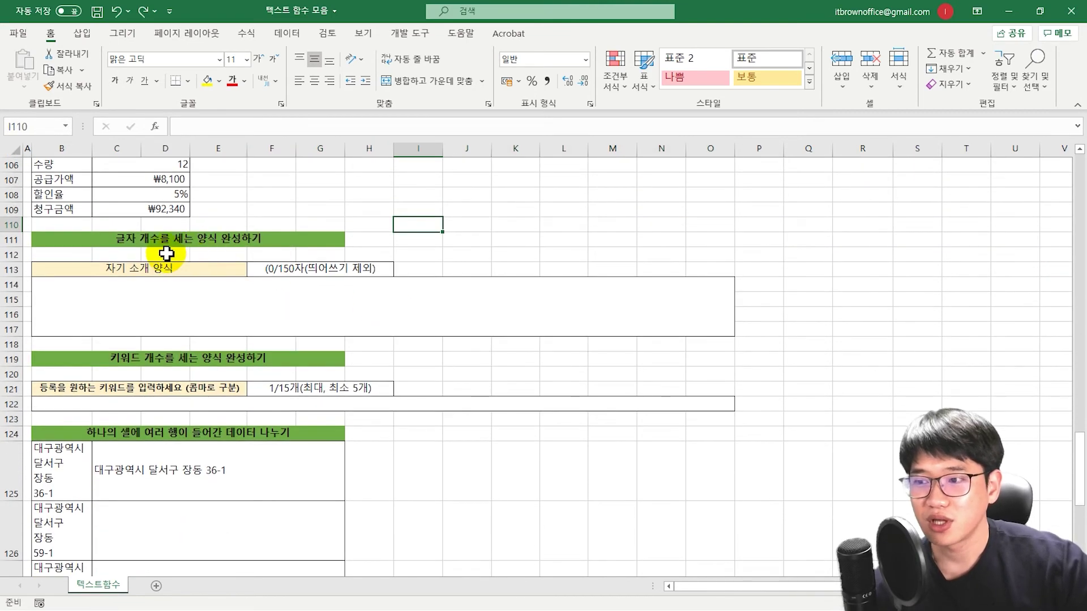
click(152, 311)
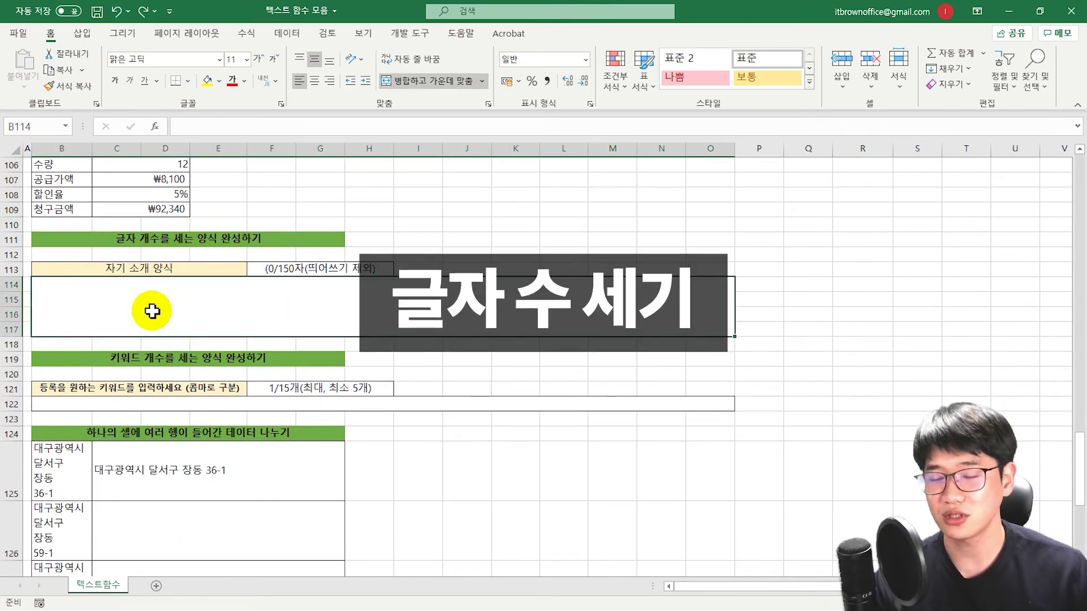
text(안녀)
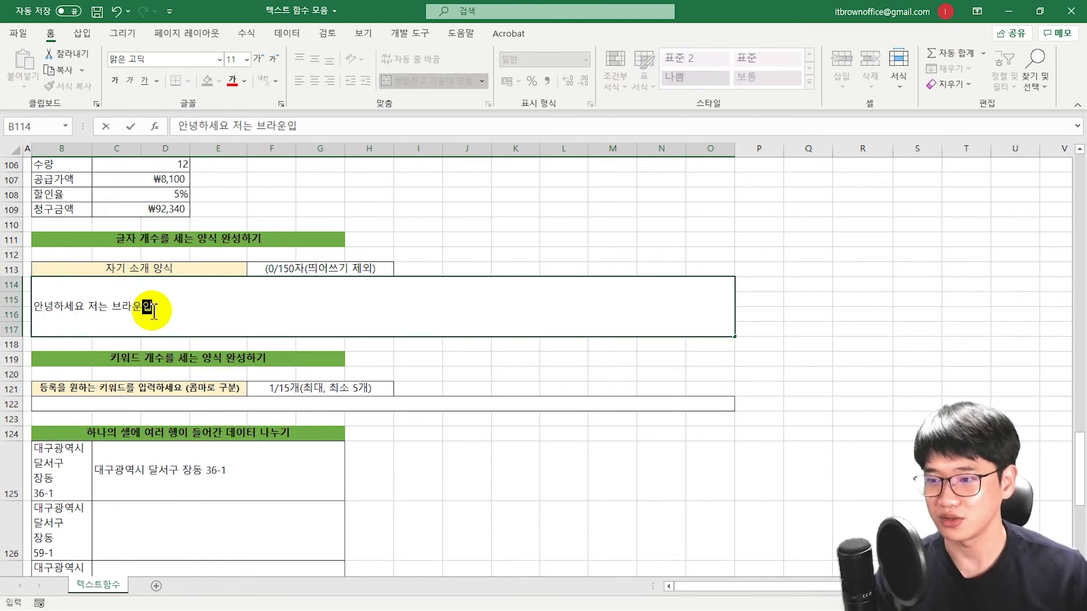
key(Return)
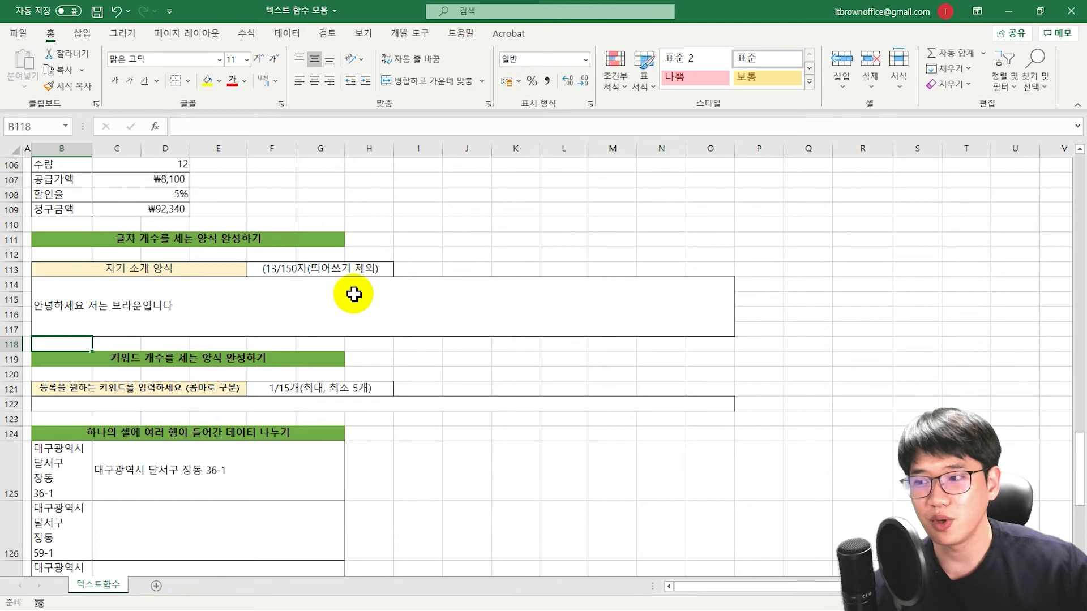
click(282, 272)
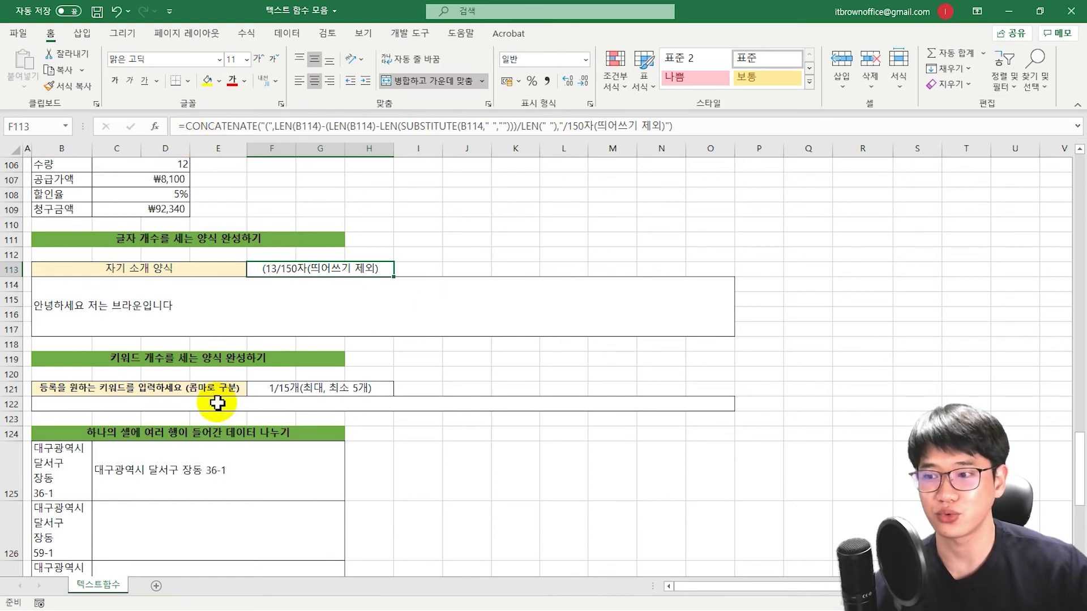
Enter the keywords "브라운, IT, 컴퓨터, 엑셀" in B122, and inspect the keyword-count cell F121
click(162, 361)
click(142, 399)
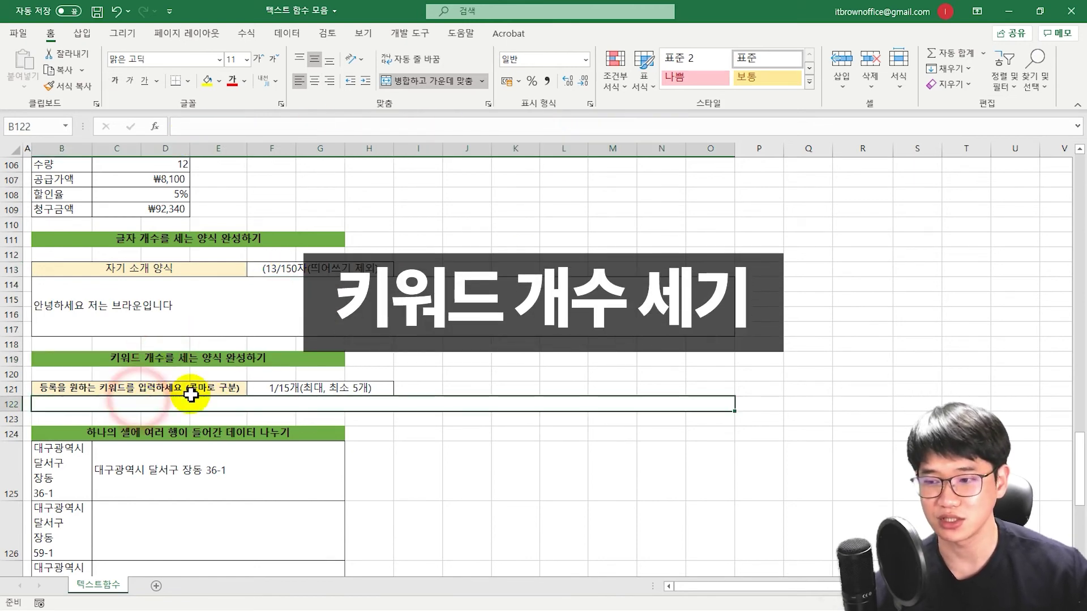
text(브라운, IT, 컴퓨터, 엑셀)
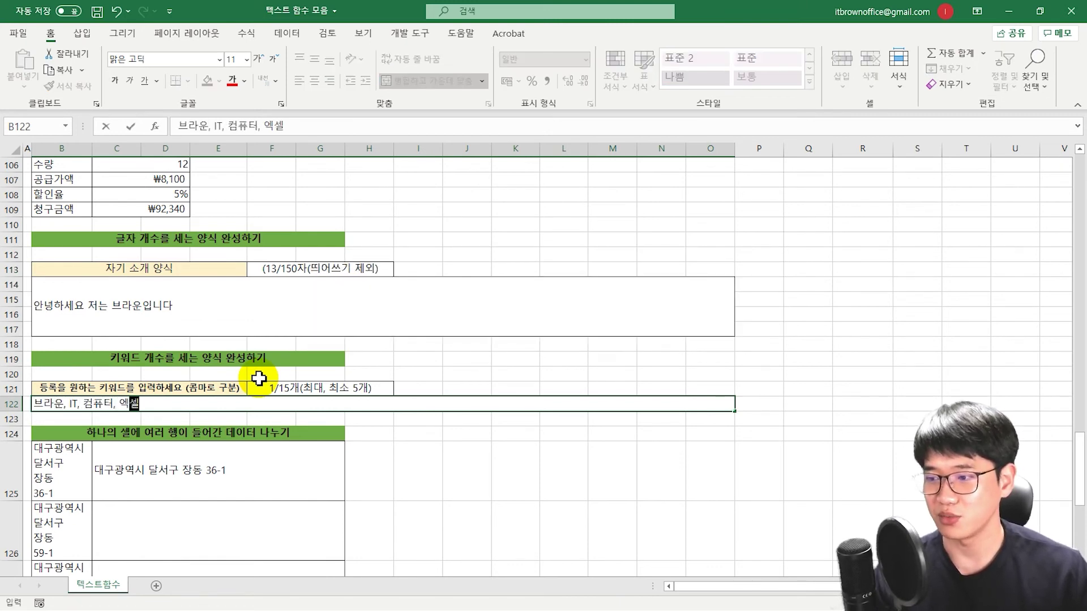
key(Return)
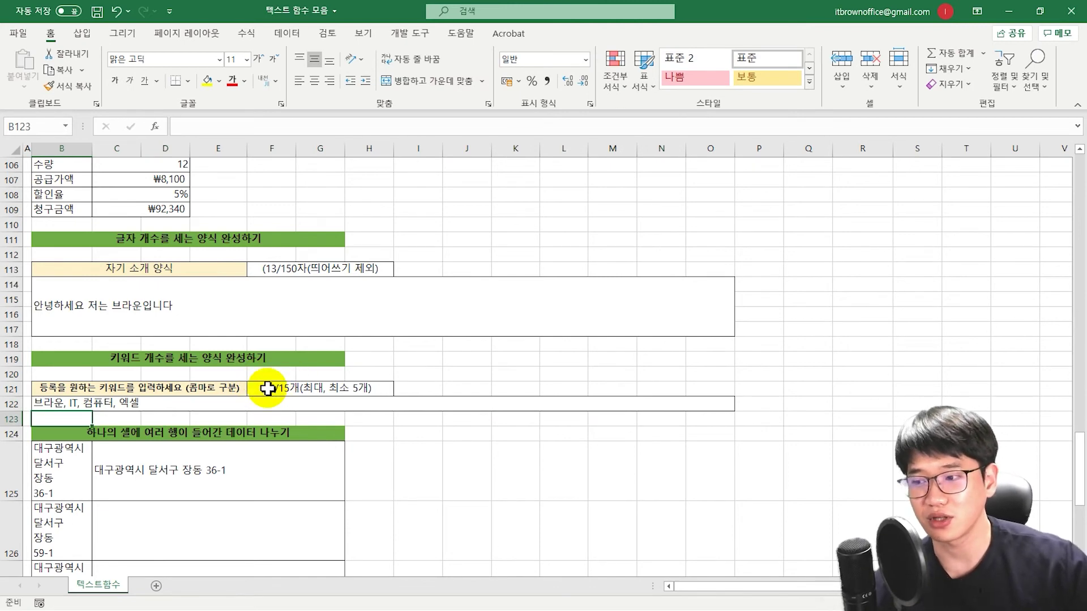
click(267, 388)
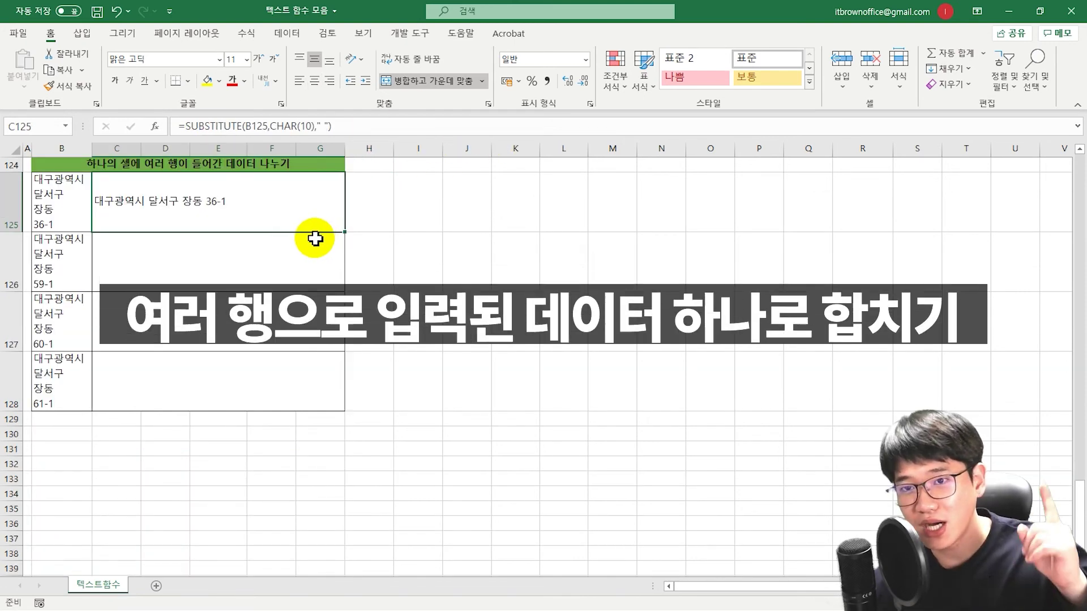
Copy the multi-line addresses in B125:B128 to K125:K128
click(60, 212)
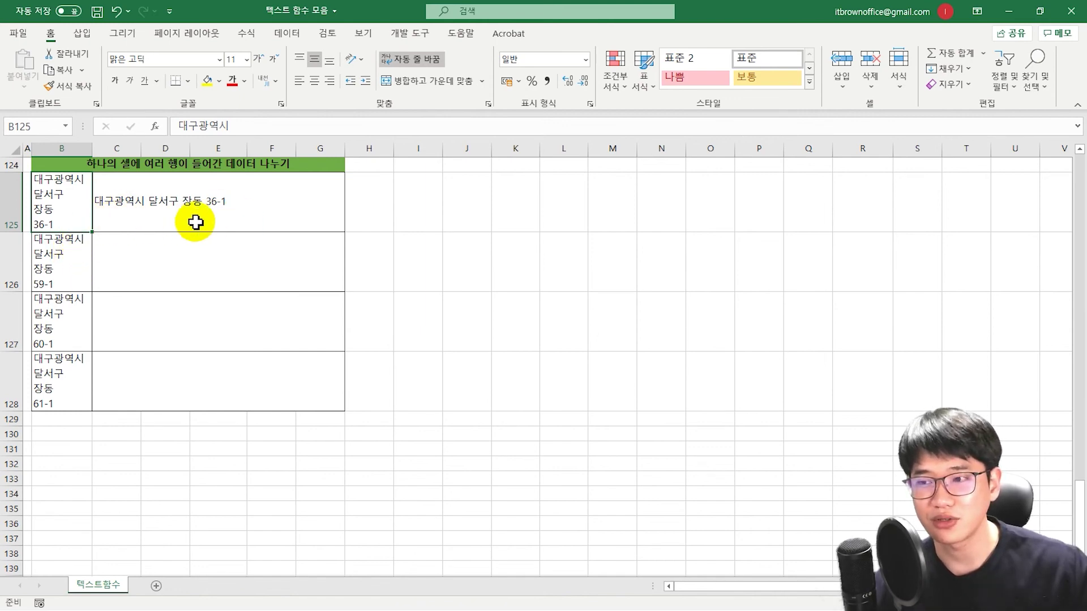
drag(70, 199, 63, 376)
key(ctrl+c)
click(517, 209)
key(ctrl+v)
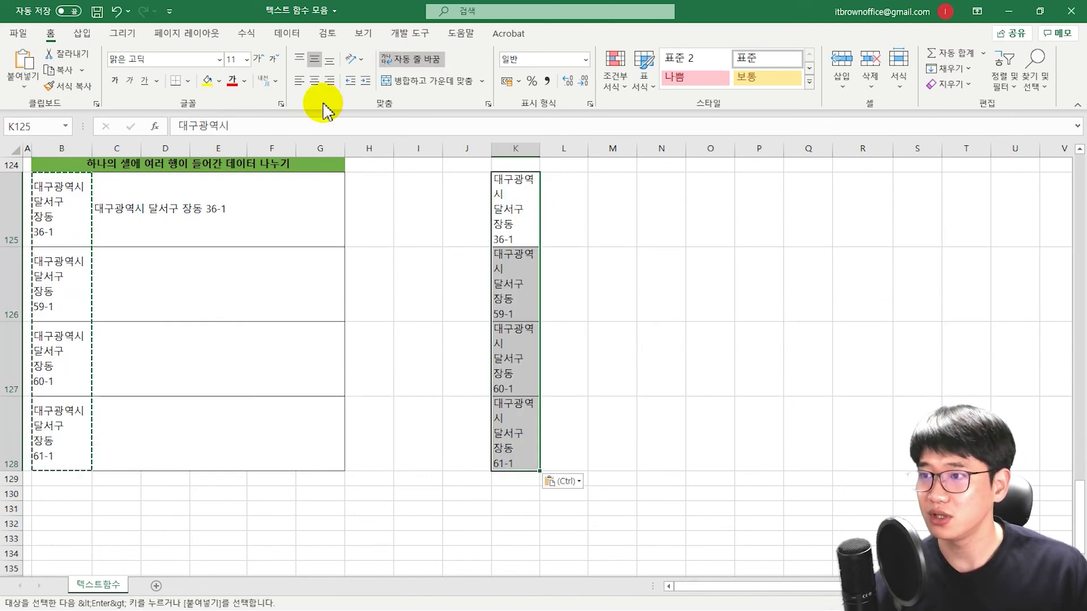
Start Text to Columns on K125:K128 as delimited data, with a line break in Other as the only delimiter
click(288, 33)
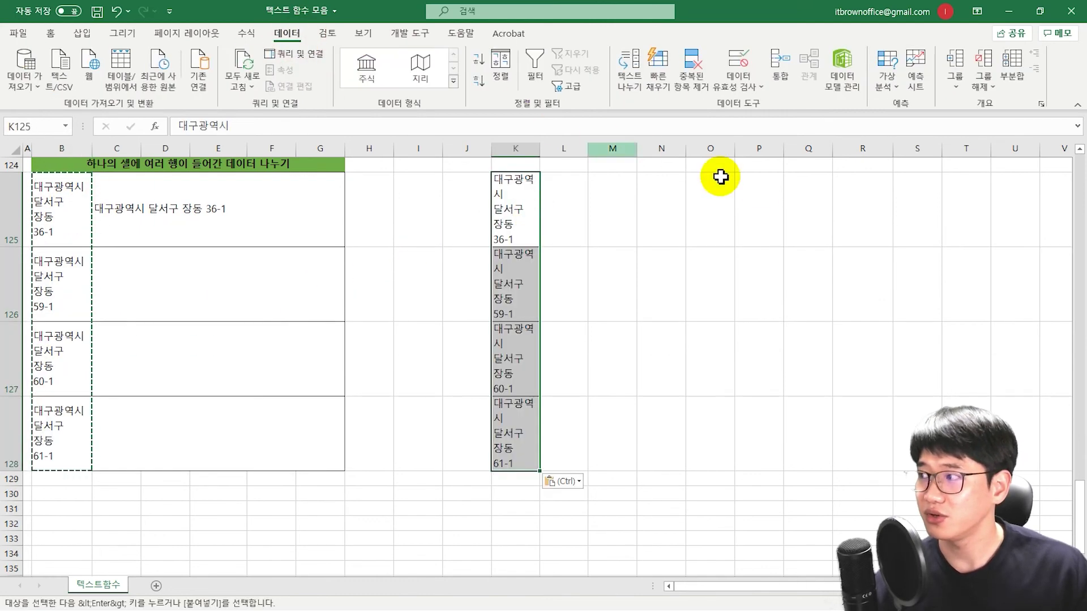
click(630, 81)
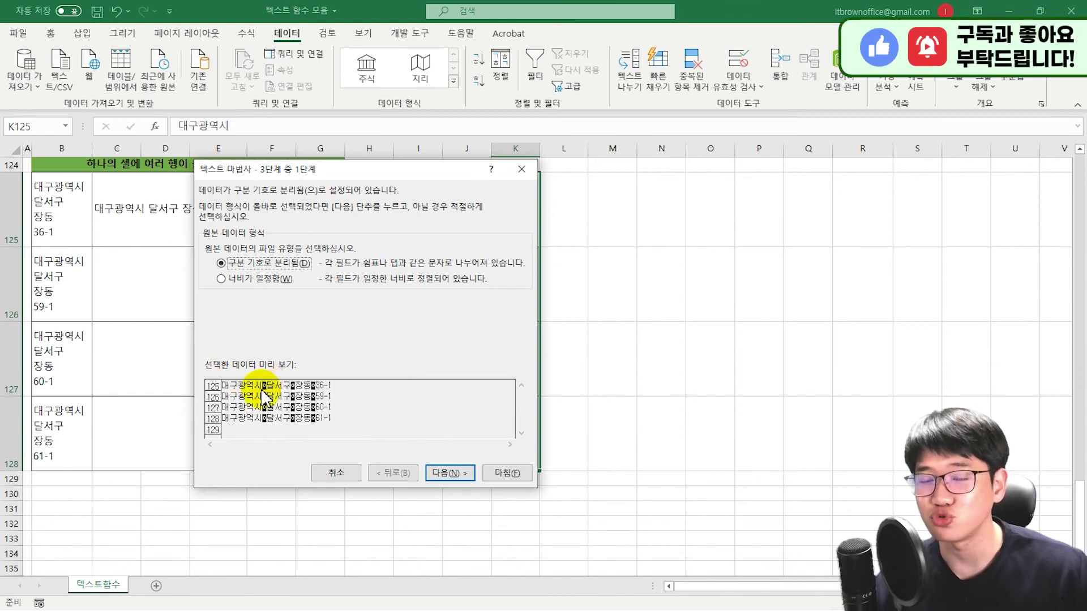
click(444, 474)
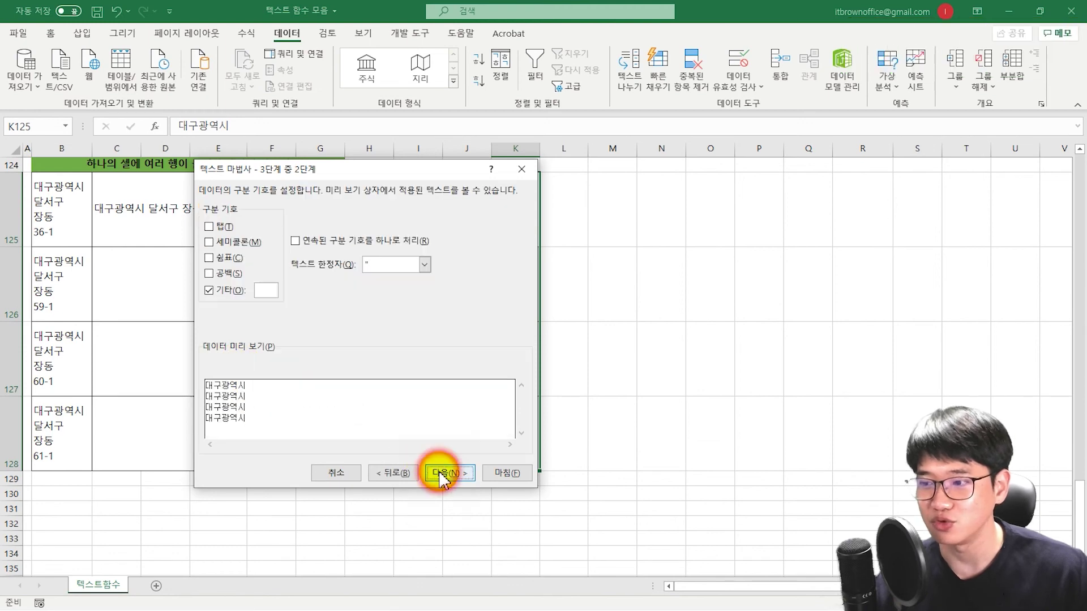
click(229, 288)
click(210, 227)
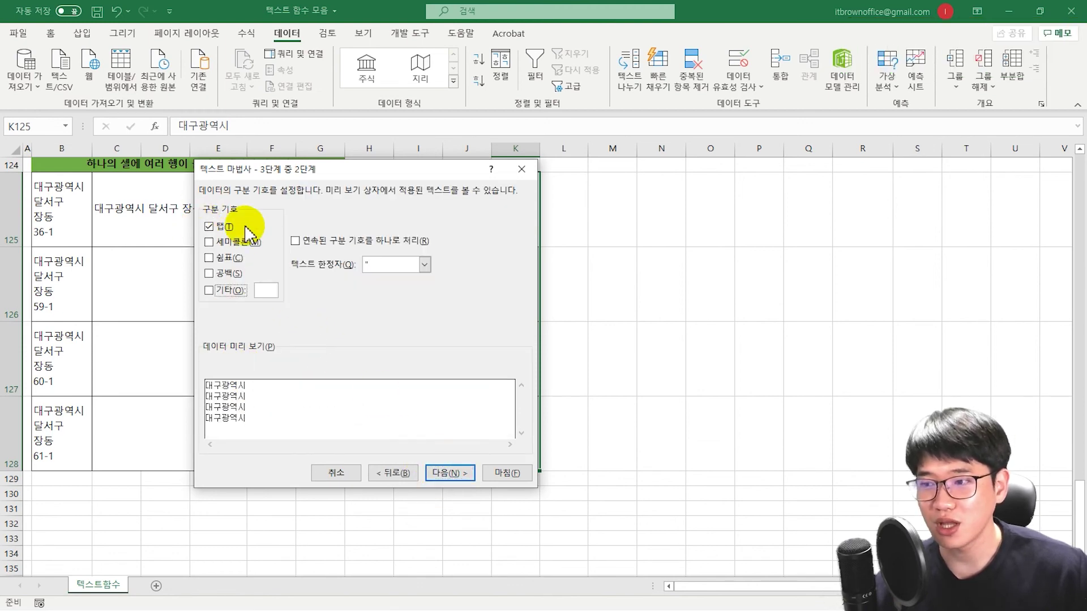
click(221, 229)
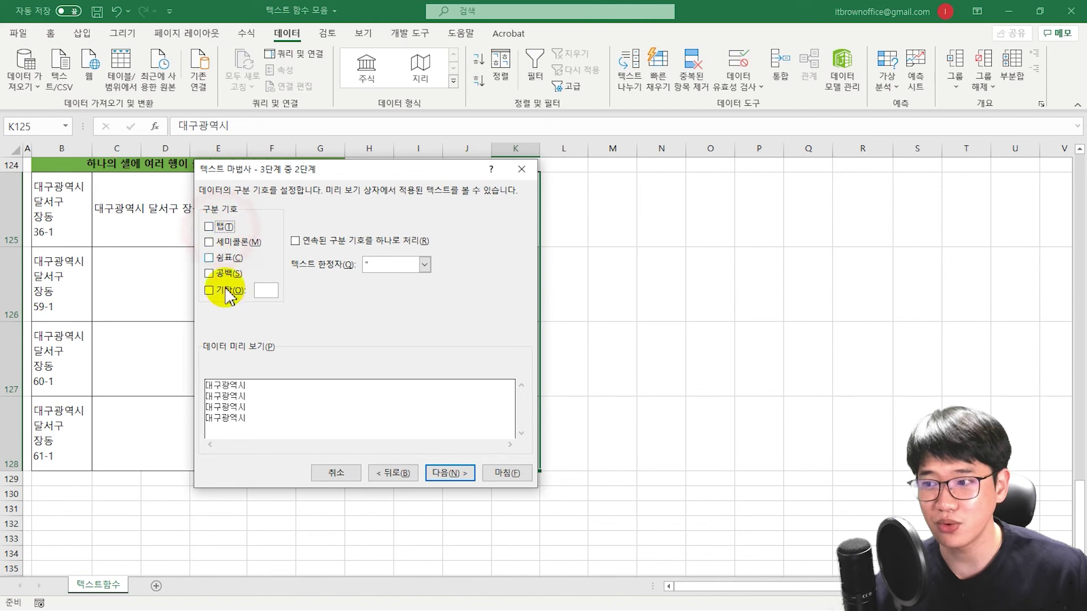
click(225, 291)
click(266, 294)
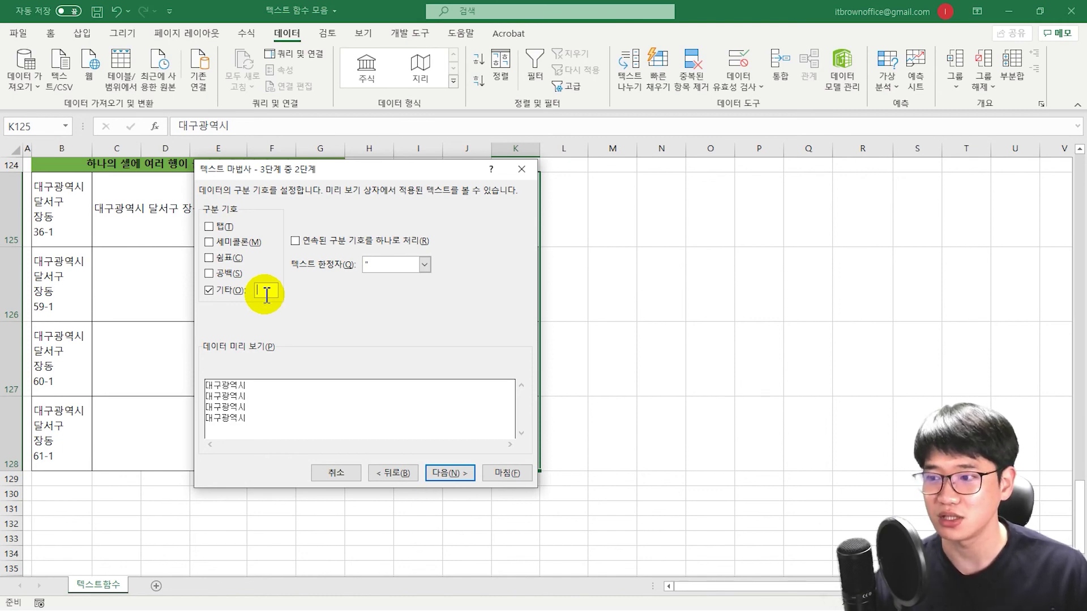
text(,)
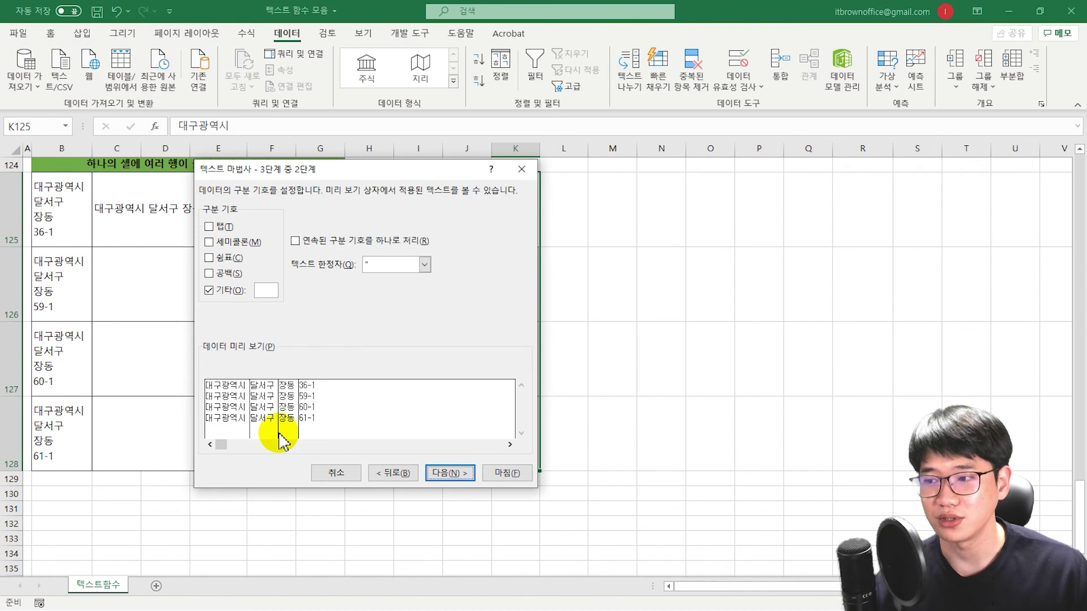
Review the columns in the data preview, and finish the split with General format and destination $K$125
click(450, 473)
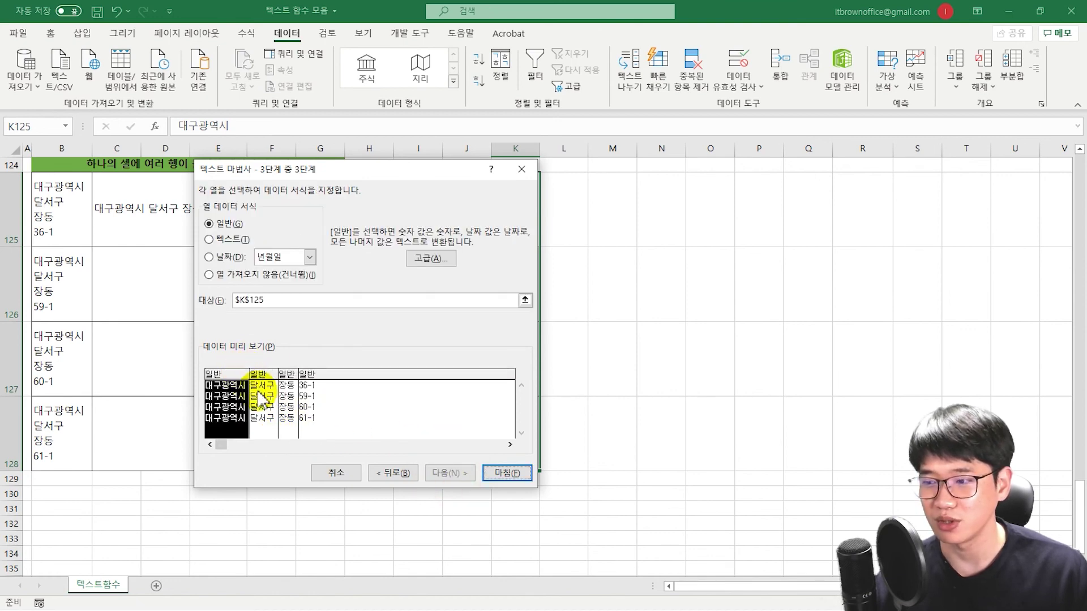
click(265, 396)
click(225, 396)
click(263, 395)
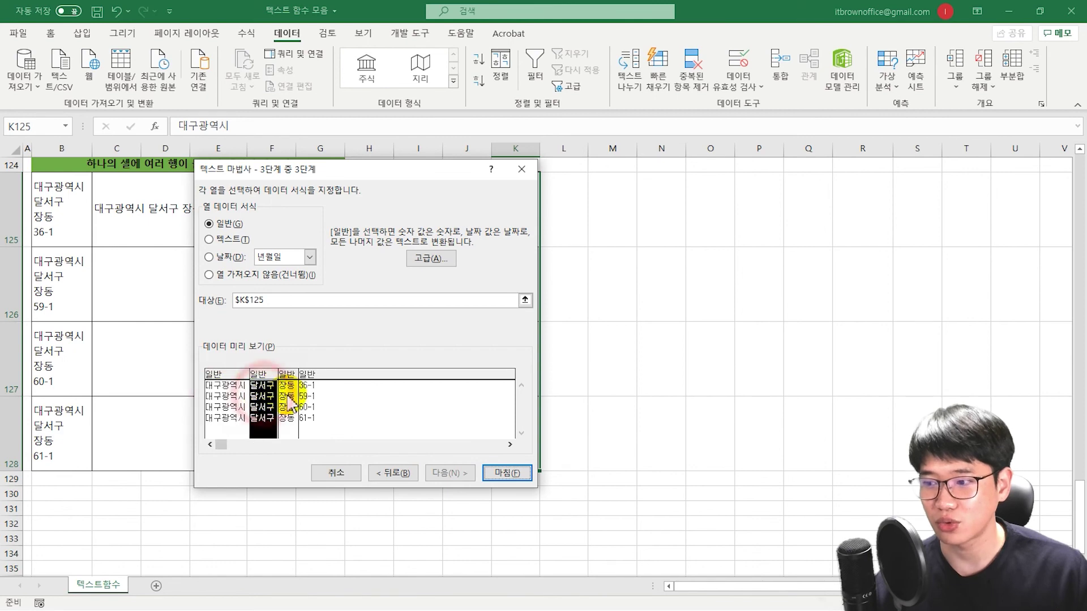
click(288, 394)
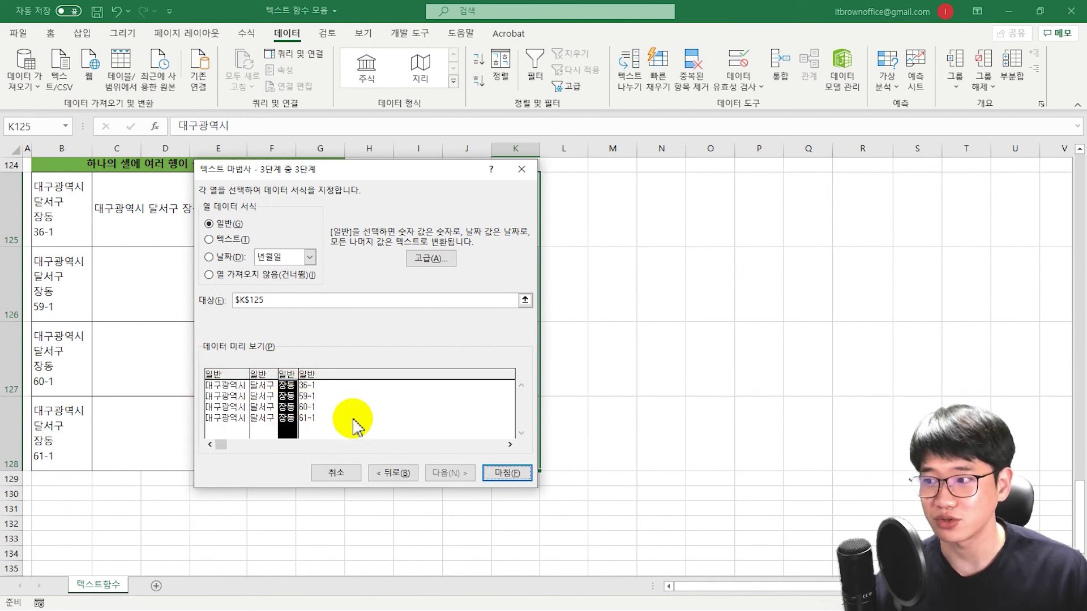
click(501, 473)
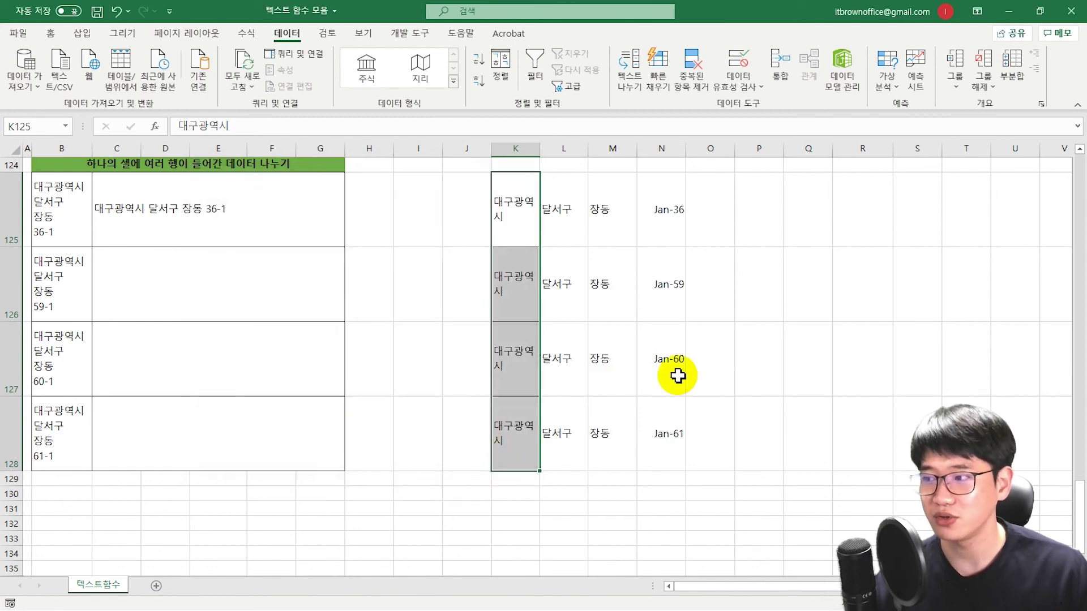
Examine the split address parts in K125:N128, including the value in N128
click(732, 324)
drag(524, 218, 660, 421)
click(659, 420)
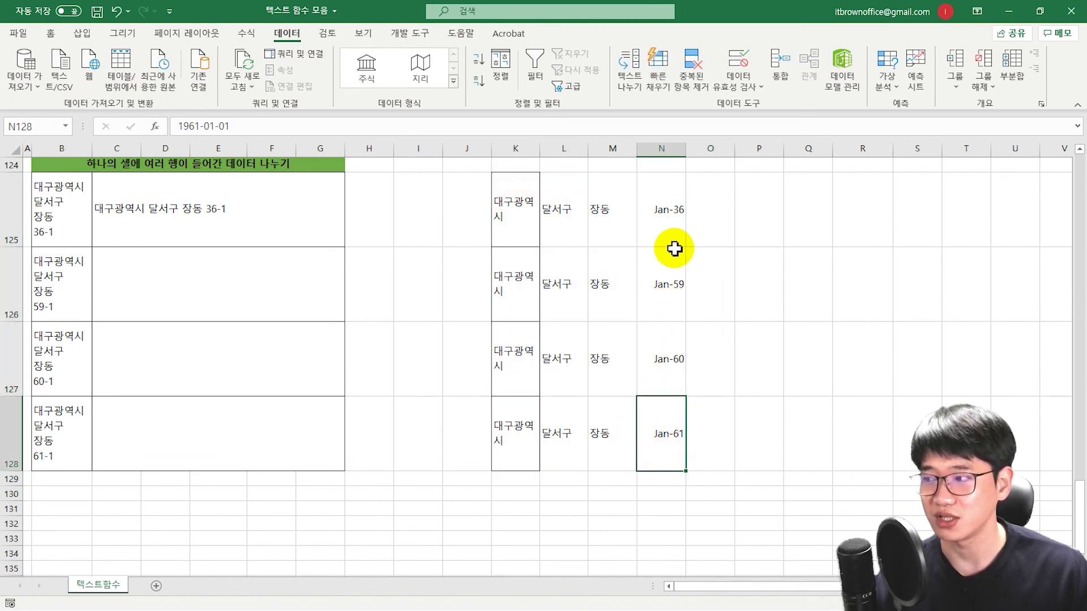
drag(524, 214, 651, 432)
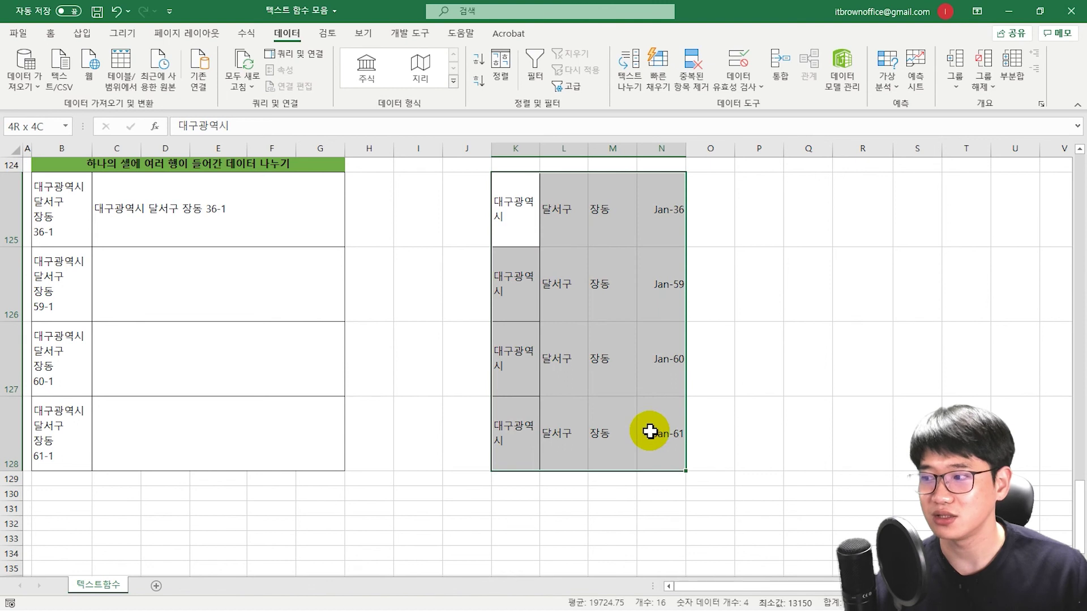
click(711, 214)
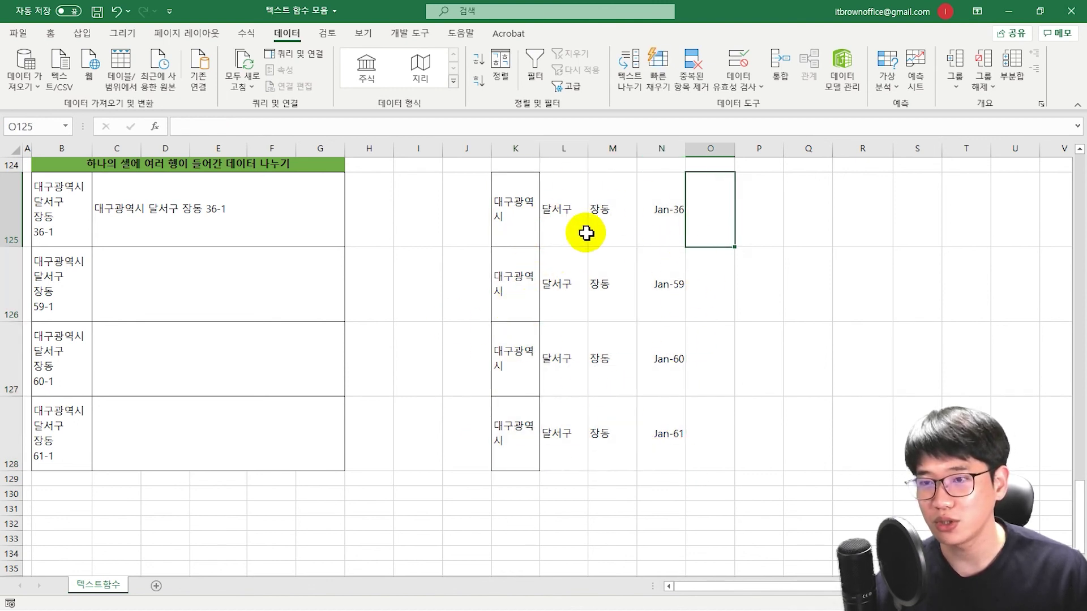
drag(522, 207, 721, 444)
Examine the arguments of the SUBSTITUTE(B125,CHAR(10)," ") formula in C125, and compare its table with the split columns
click(289, 226)
drag(186, 126, 329, 127)
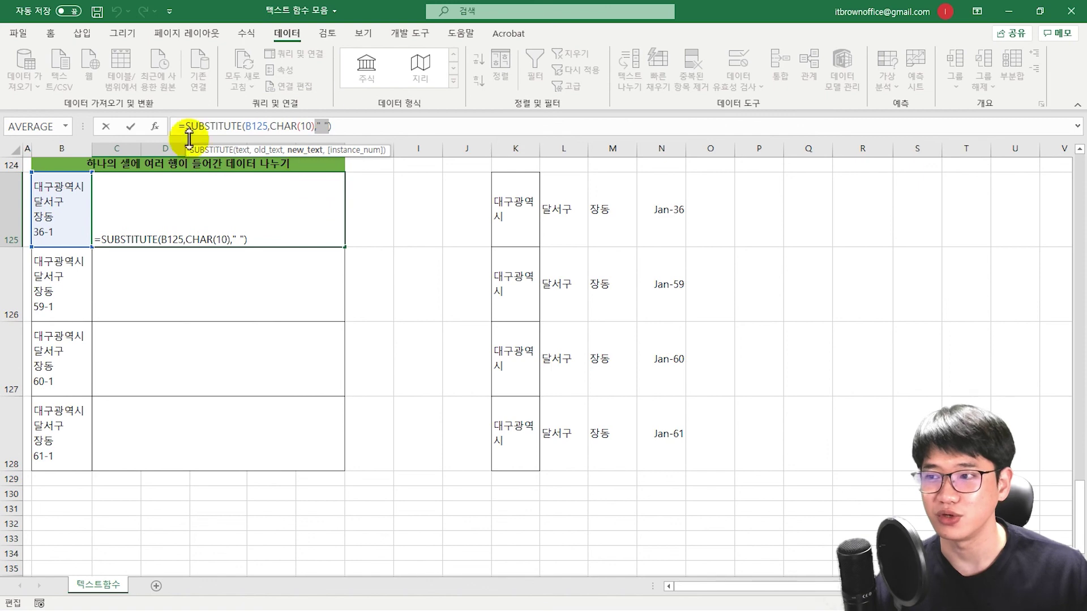
key(Return)
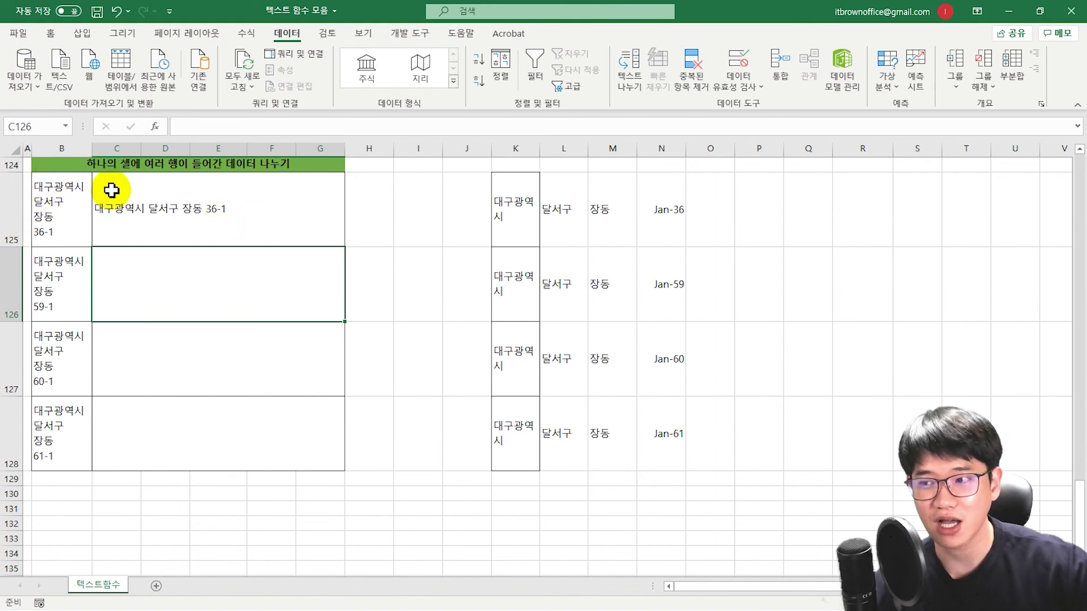
drag(464, 207, 757, 457)
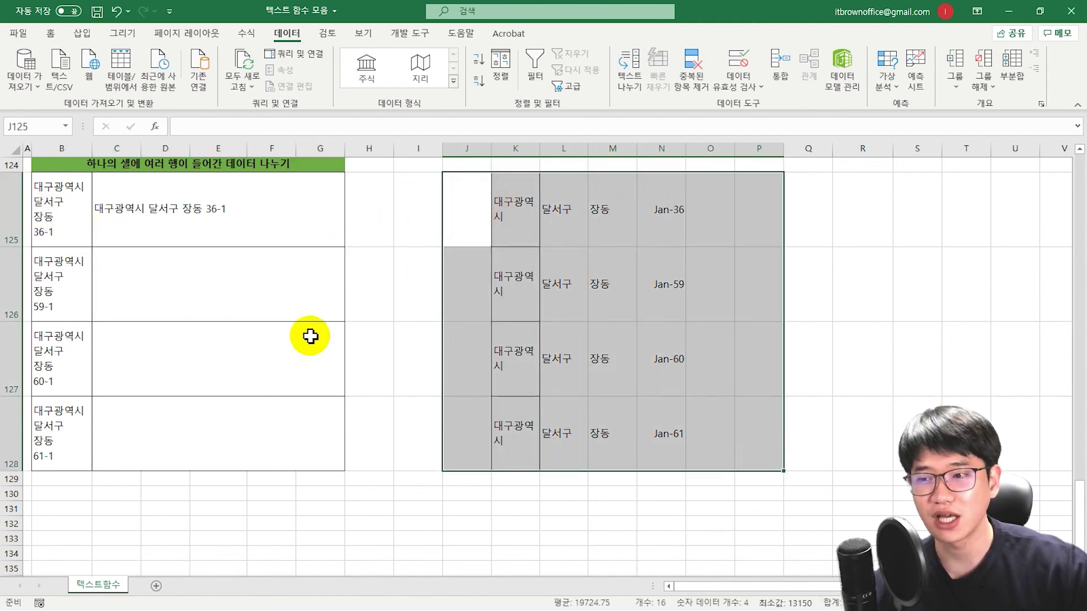
drag(29, 215, 387, 460)
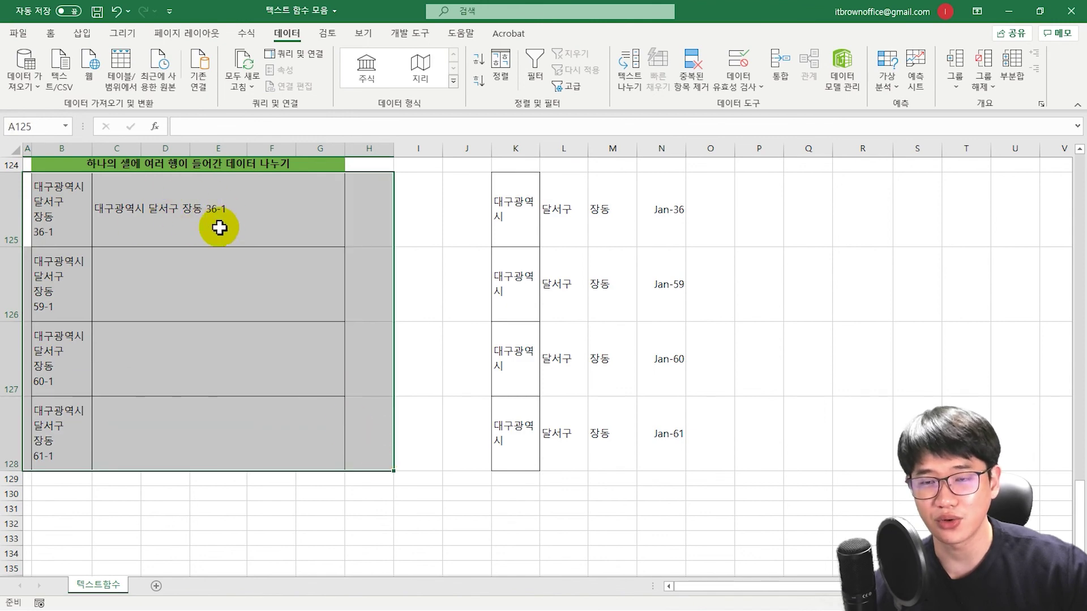